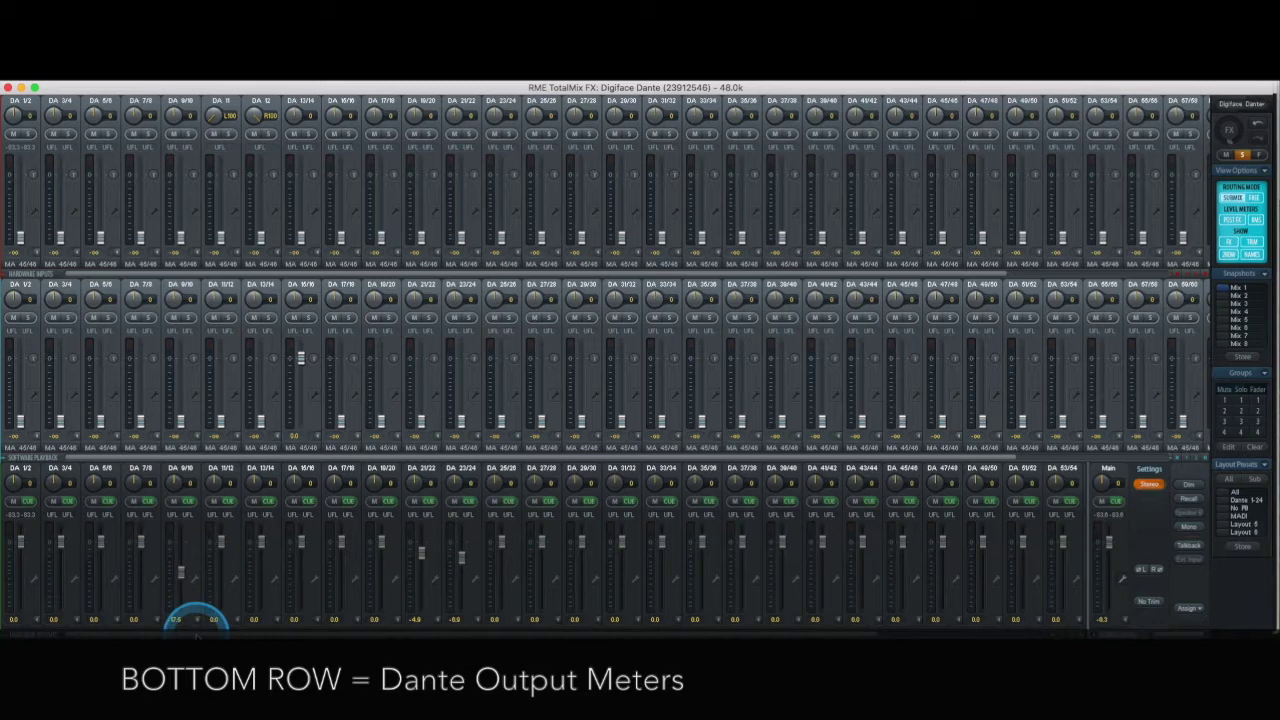
Look through the hardware outputs up to MA 63/64 and collapse the Main output's channel settings
scroll(227, 625, right, 5)
scroll(240, 624, right, 8)
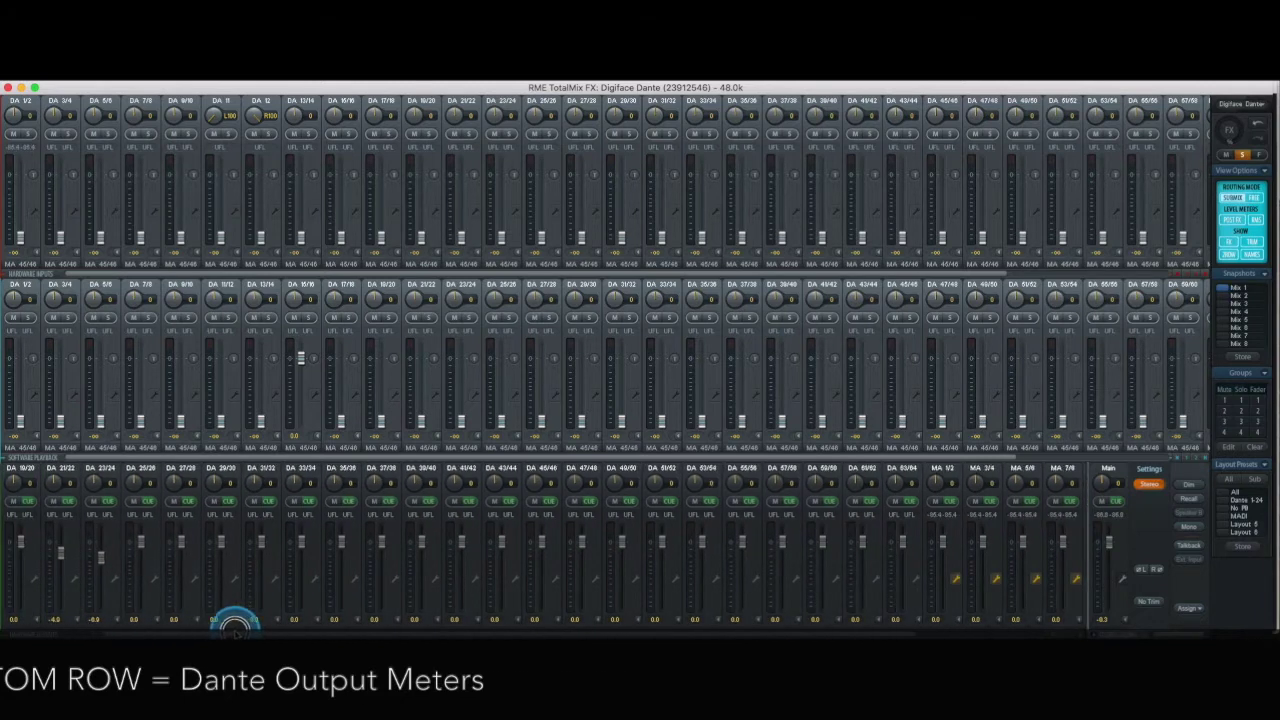
scroll(288, 623, right, 10)
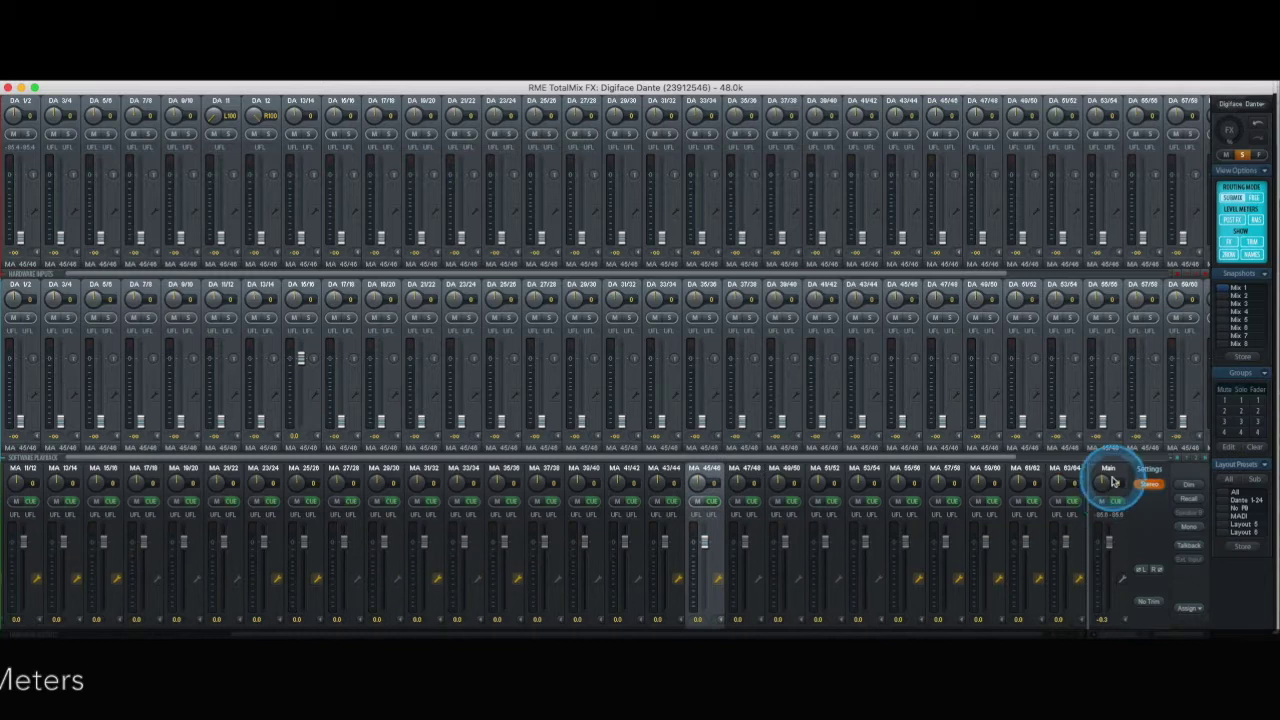
click(1121, 583)
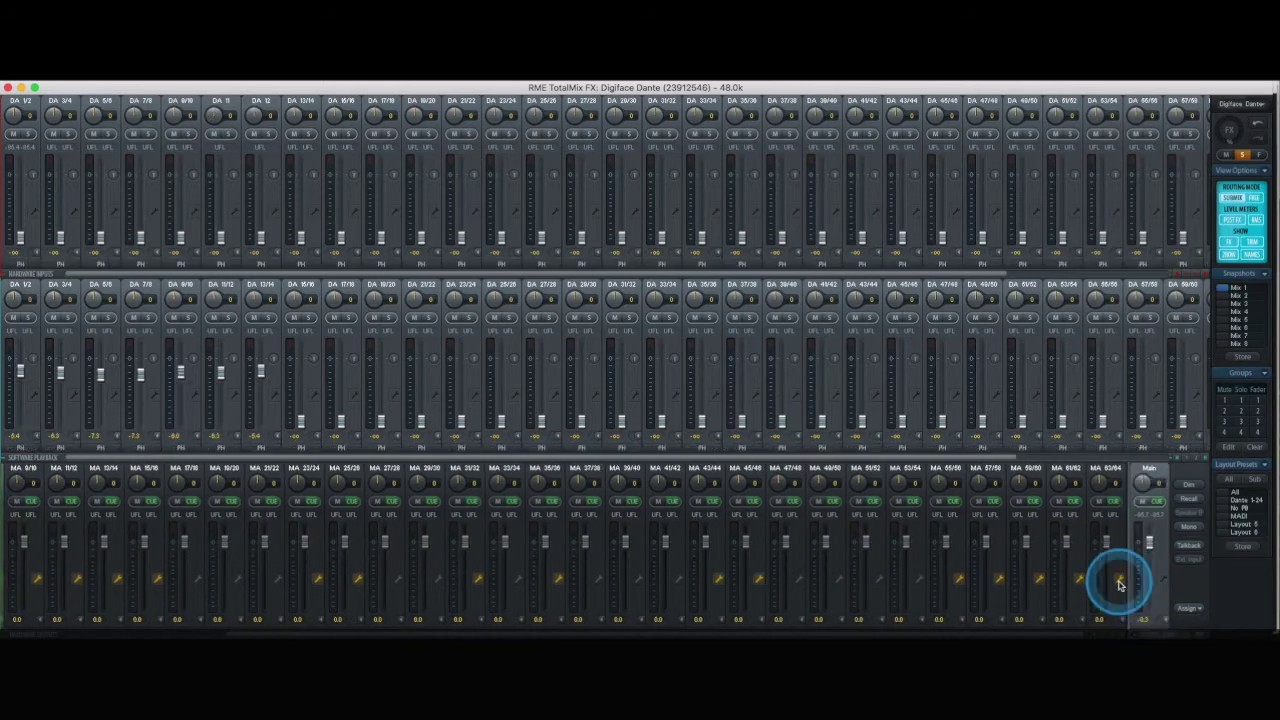
Examine the channel pairs that can be assigned to Main Out, leaving the assignment as it is
click(1180, 606)
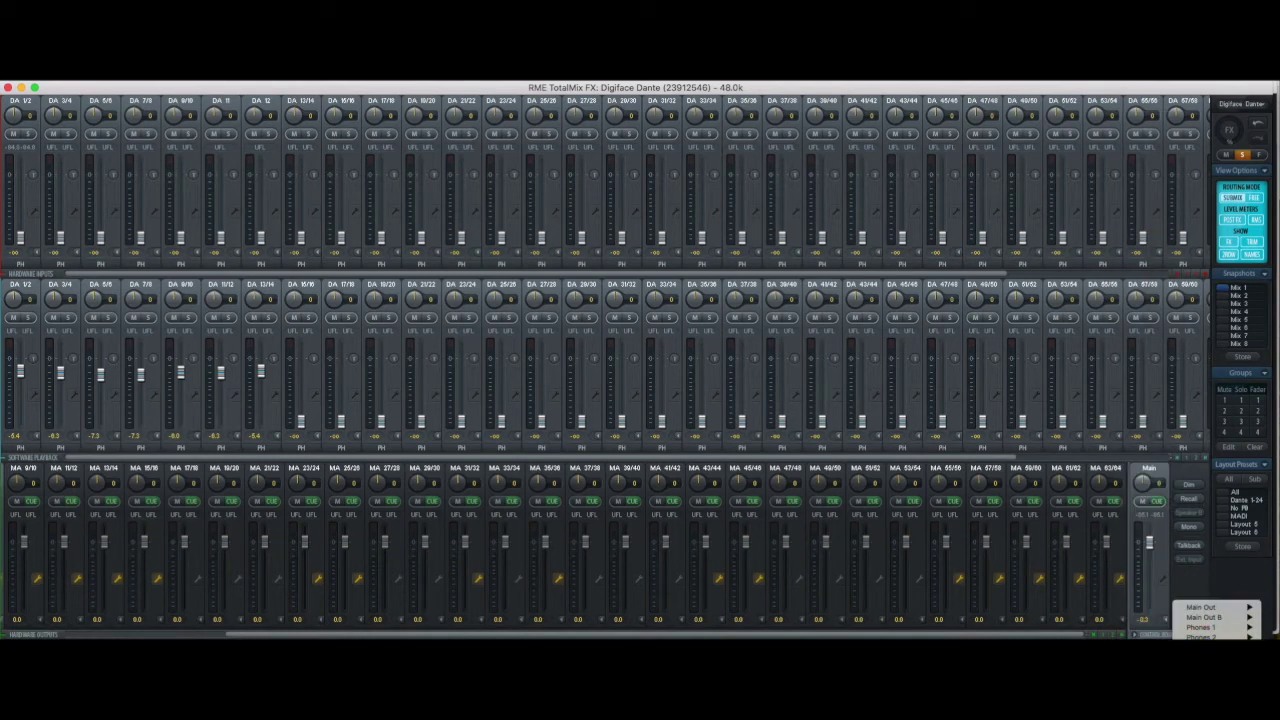
mouse_move(1217, 607)
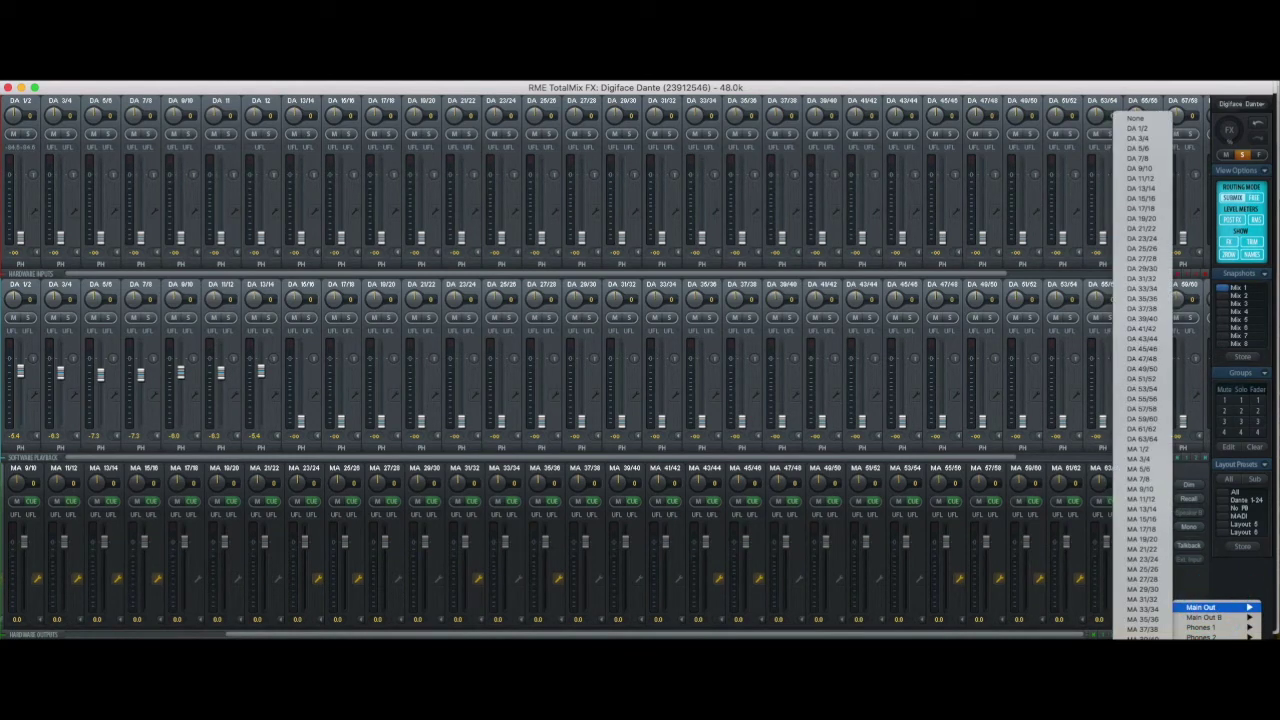
click(1203, 607)
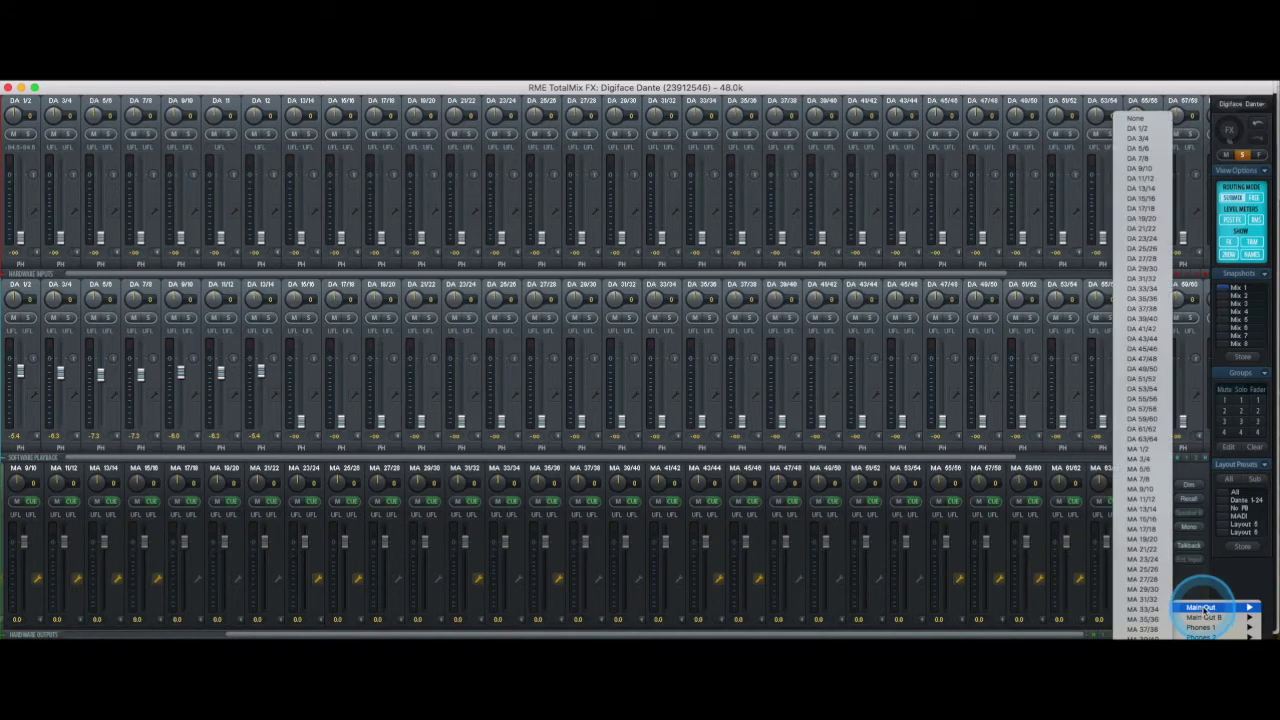
click(1018, 556)
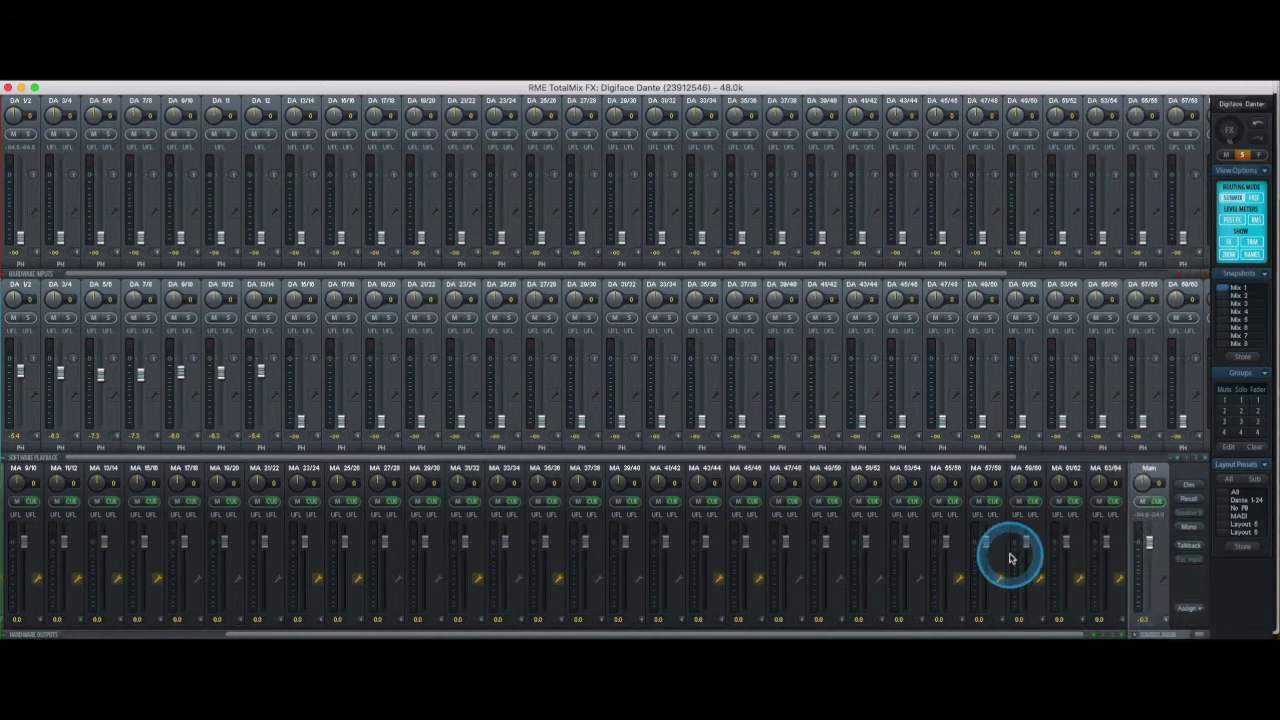
Switch to Dante Controller and subscribe all MVR-64 receiver channels one-to-one to the Digiface transmitter channels
key(super+Tab)
key(super+Tab)
click(285, 378)
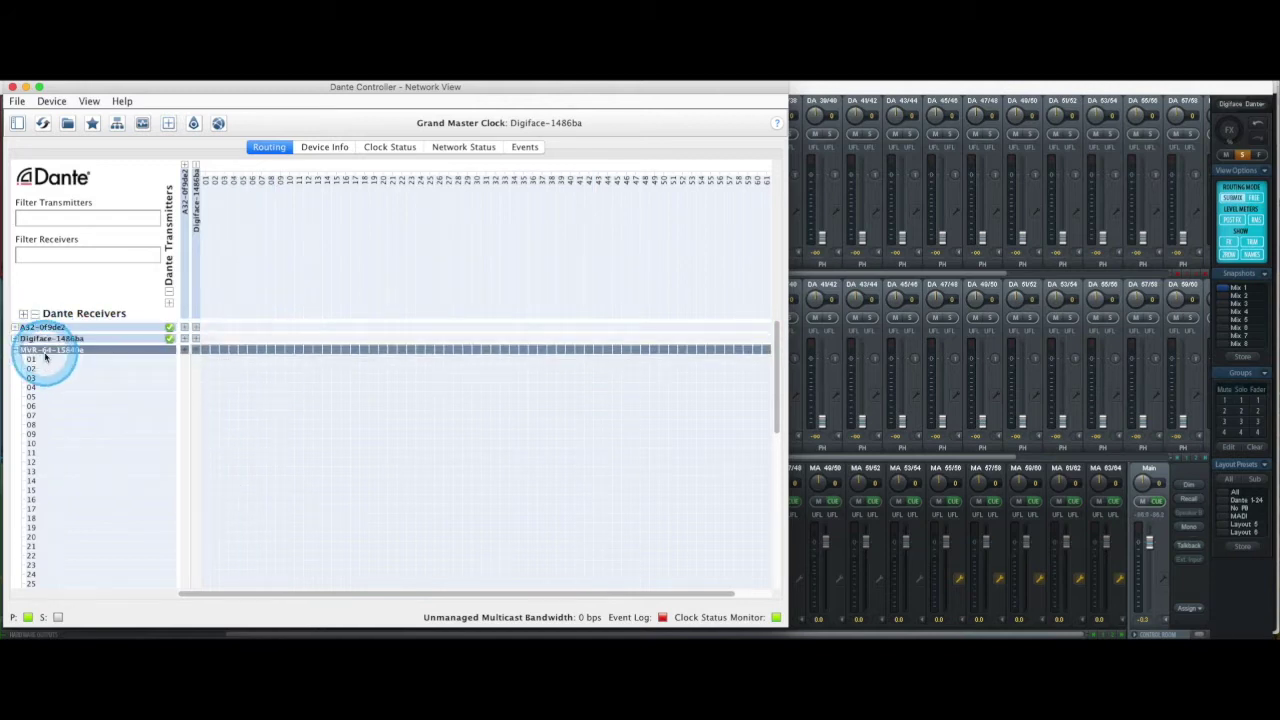
click(195, 350)
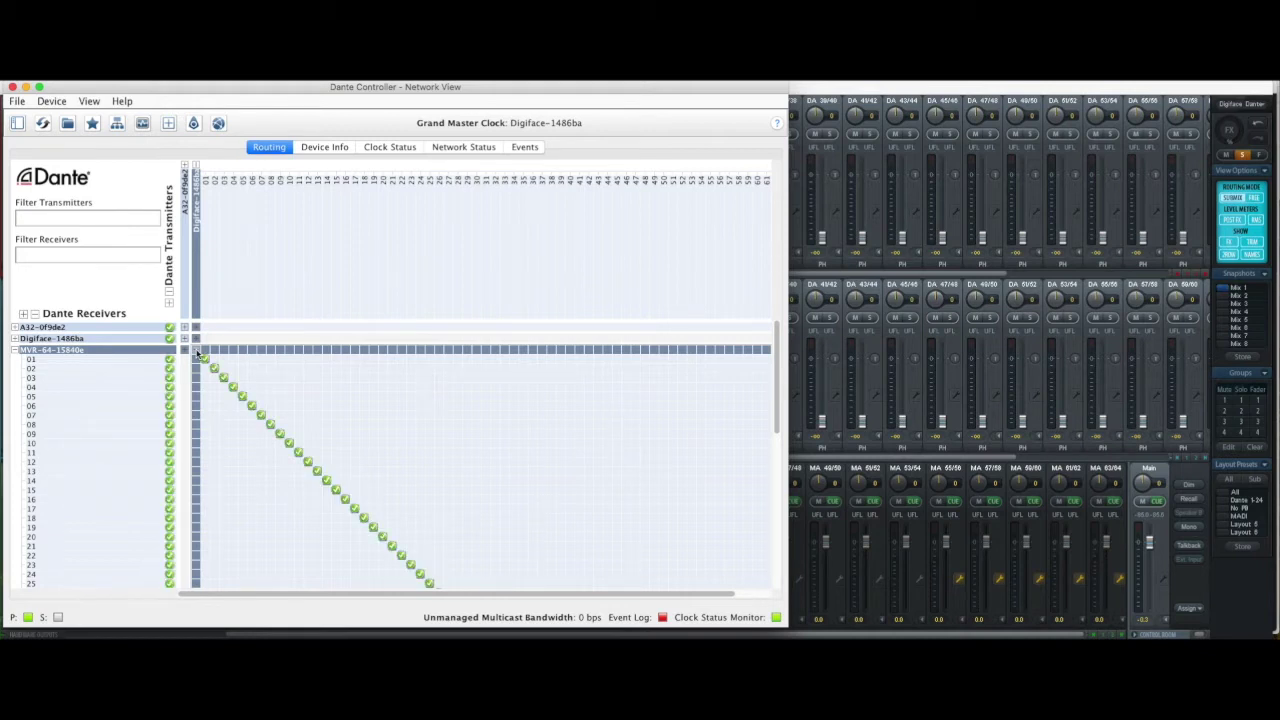
Switch to REAPER and play the multitrack session from the start
click(866, 188)
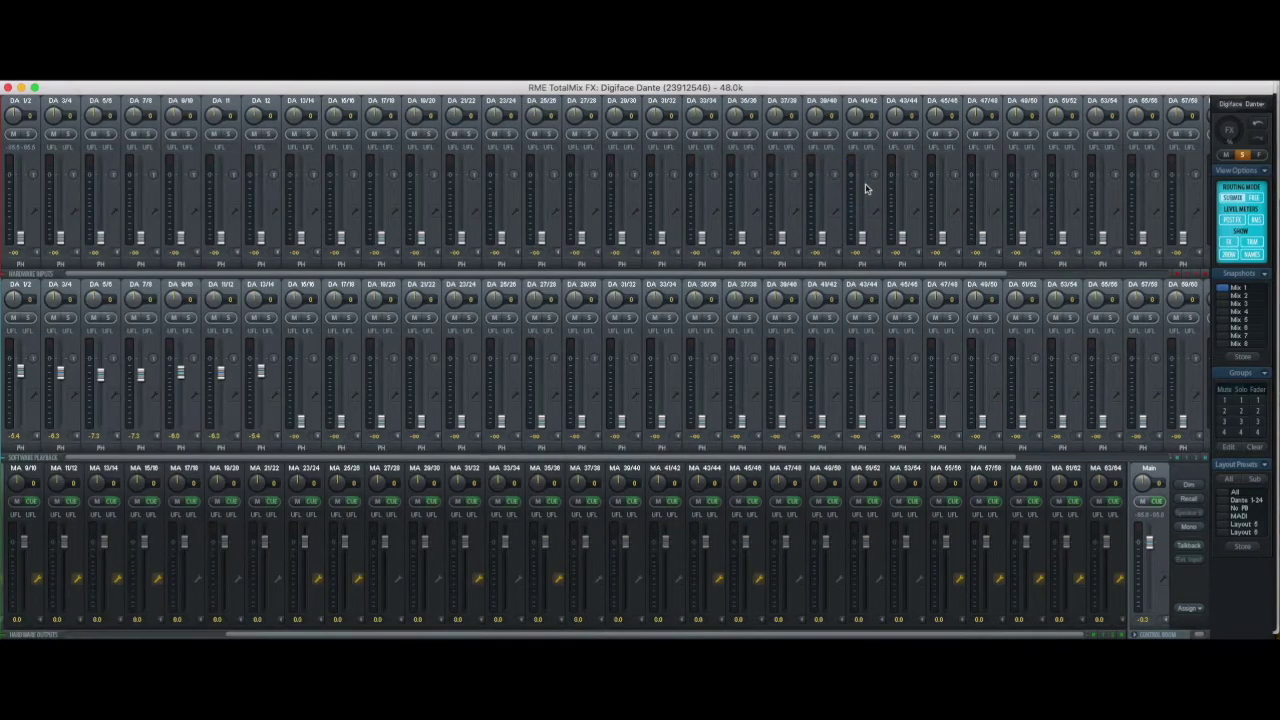
click(866, 188)
key(super+Tab)
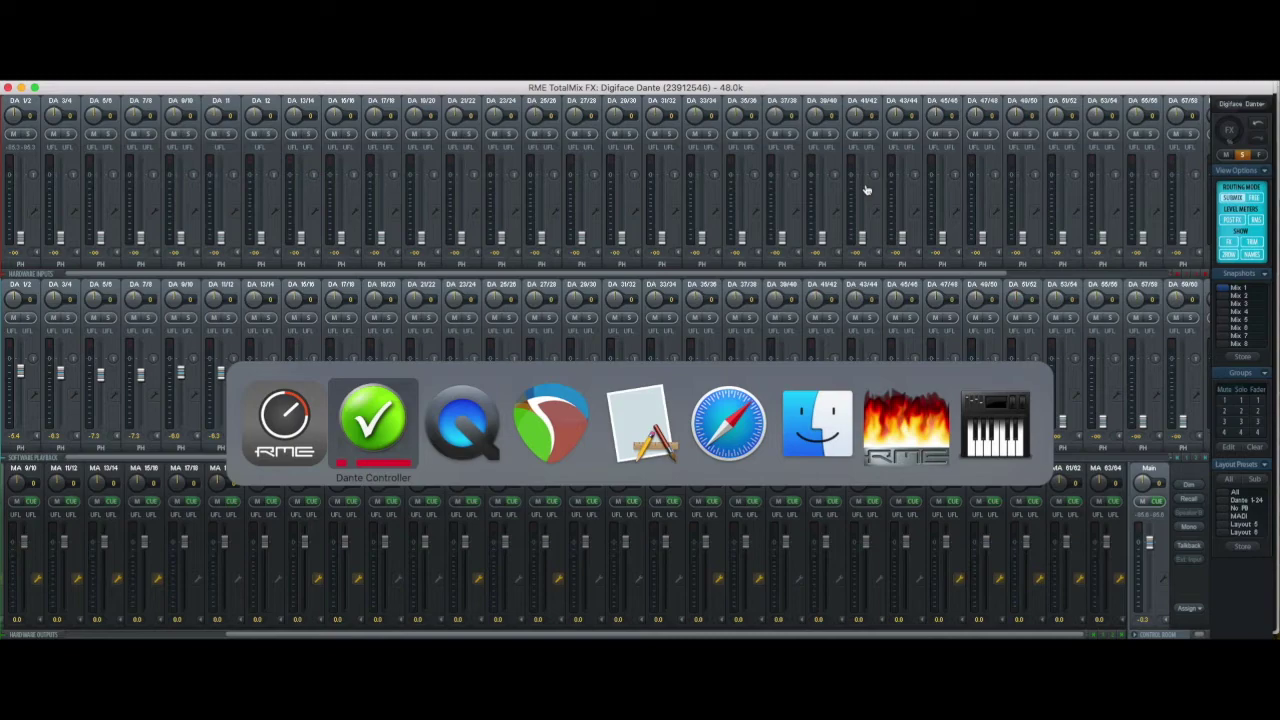
key(super+Tab)
key(super+Tab)
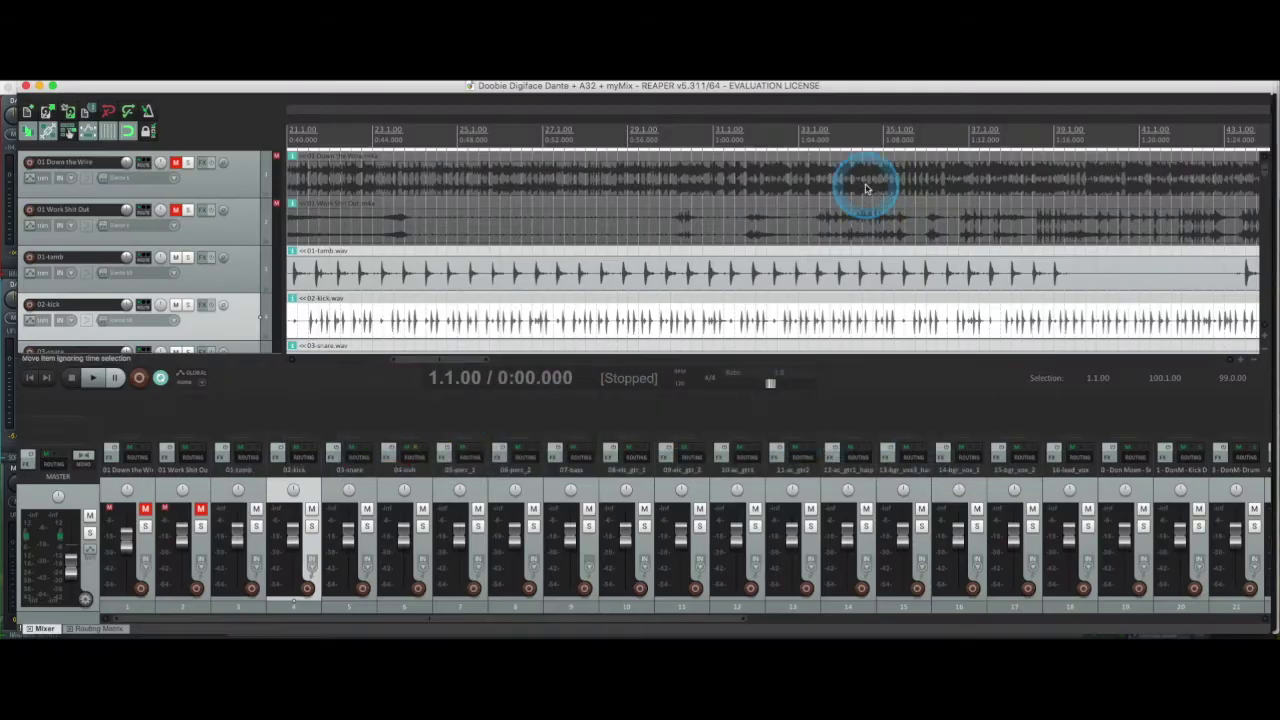
click(153, 418)
click(90, 377)
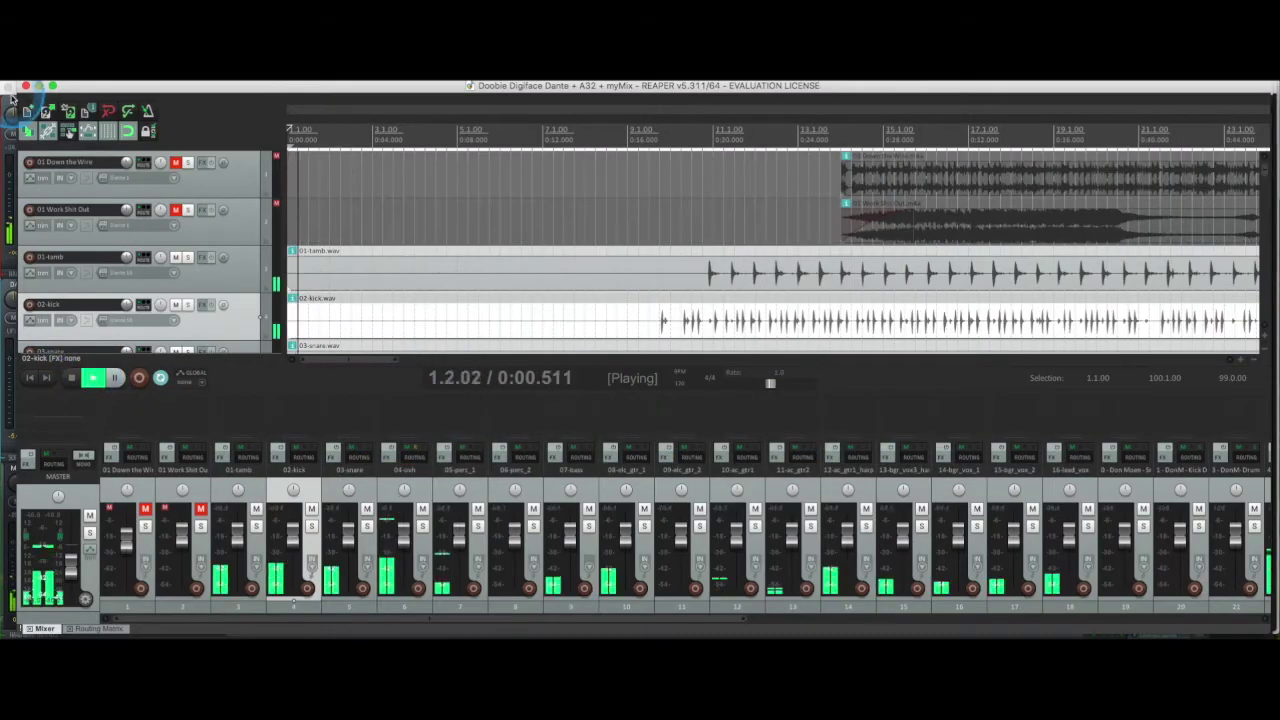
Switch to TotalMix FX and compare the submixes of hardware outputs DA 1/2, DA 3/4, DA 5/6 and DA 7/8
key(super+Tab)
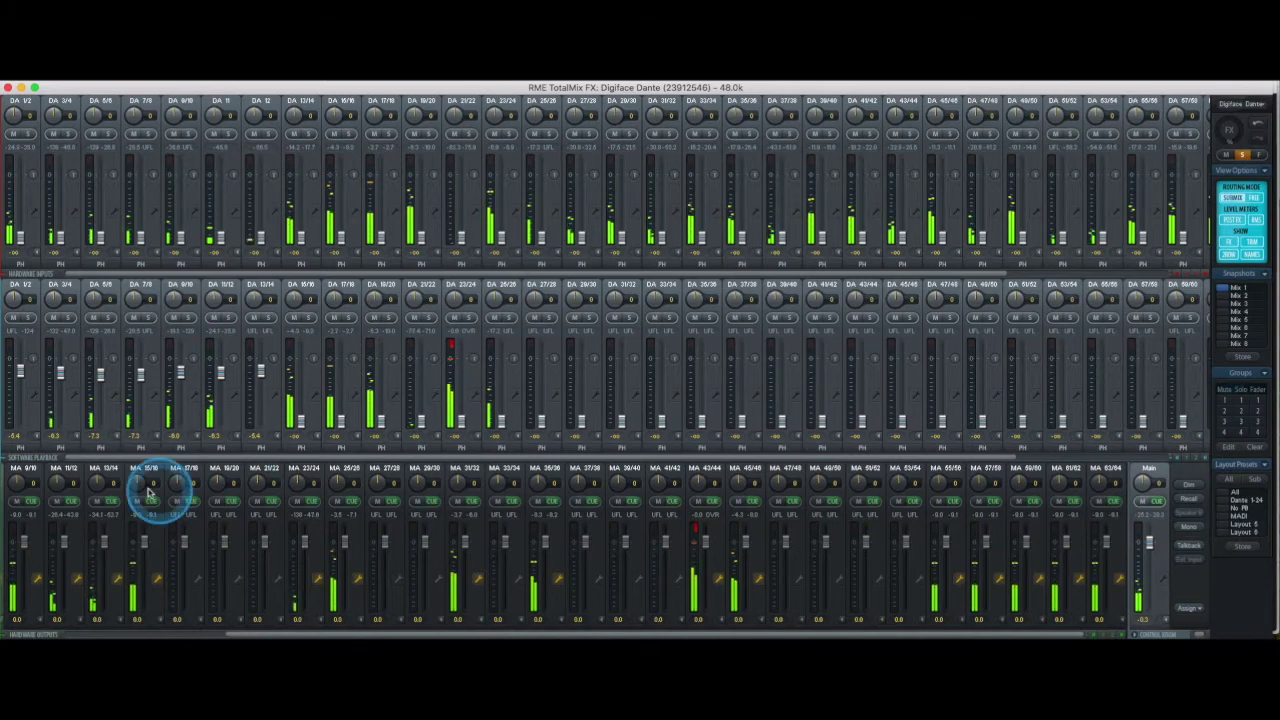
drag(298, 632, 50, 635)
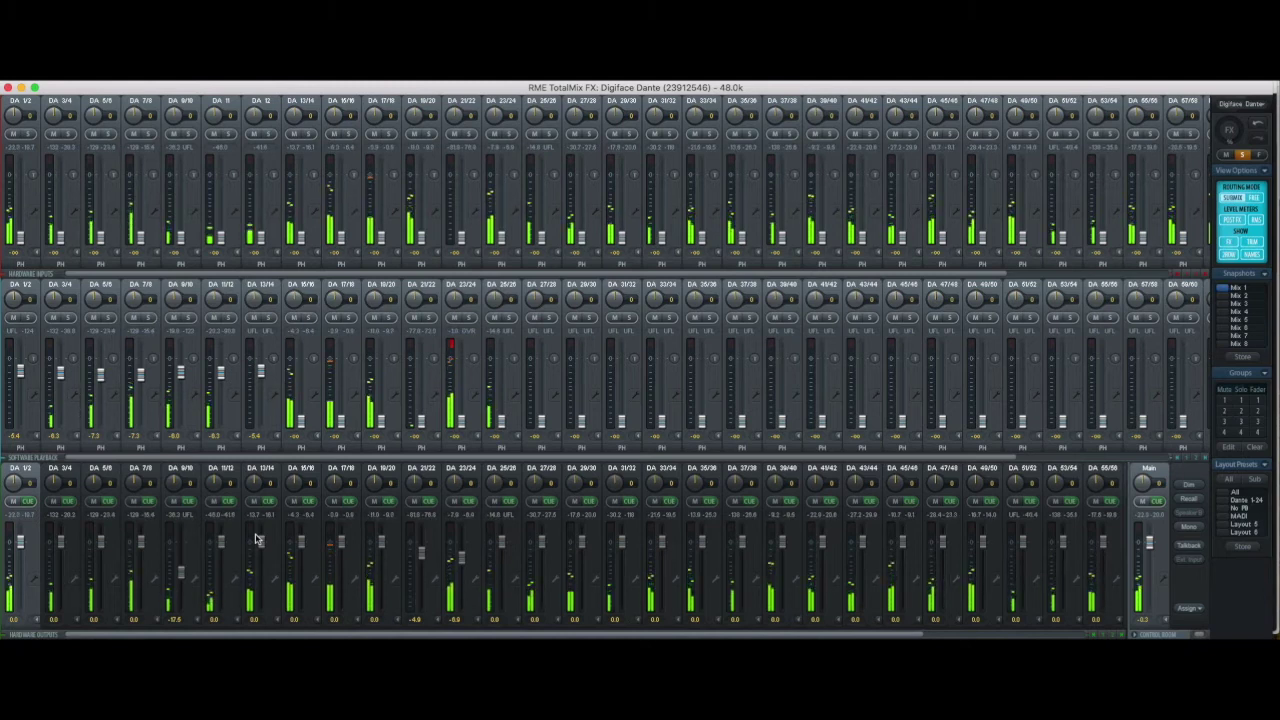
click(57, 478)
click(104, 472)
click(147, 470)
click(100, 470)
click(66, 472)
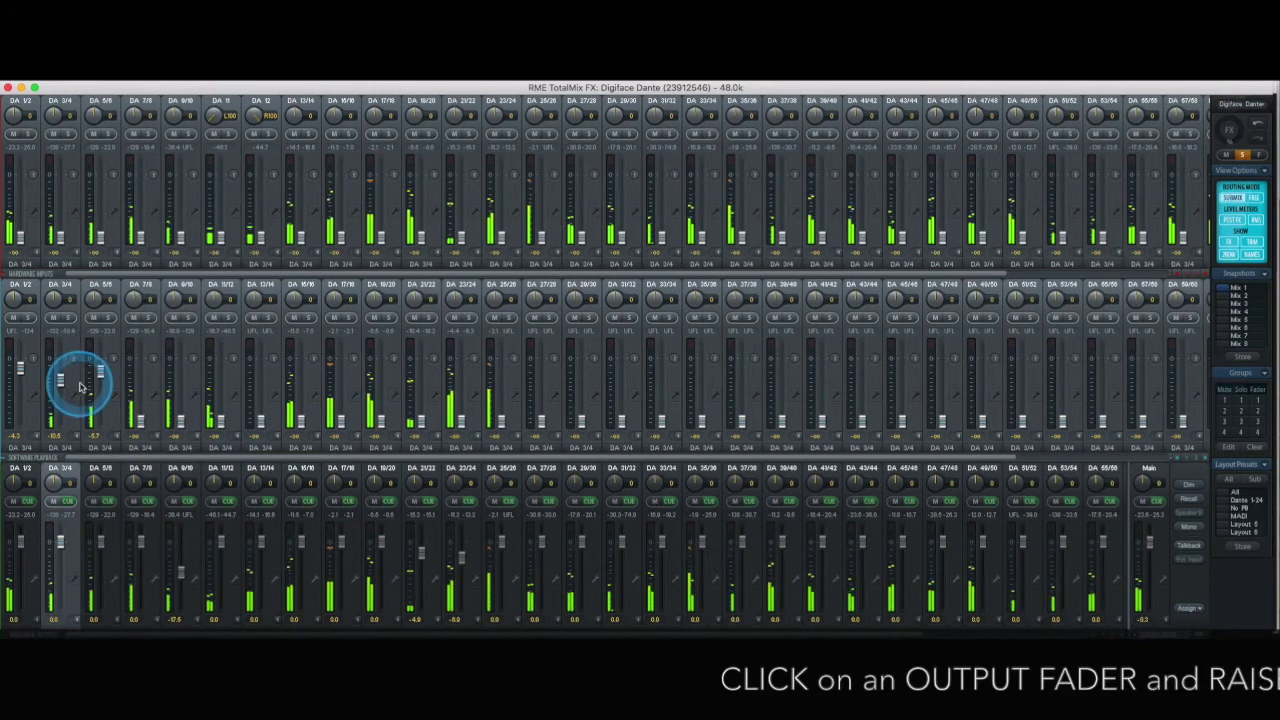
click(100, 471)
click(140, 476)
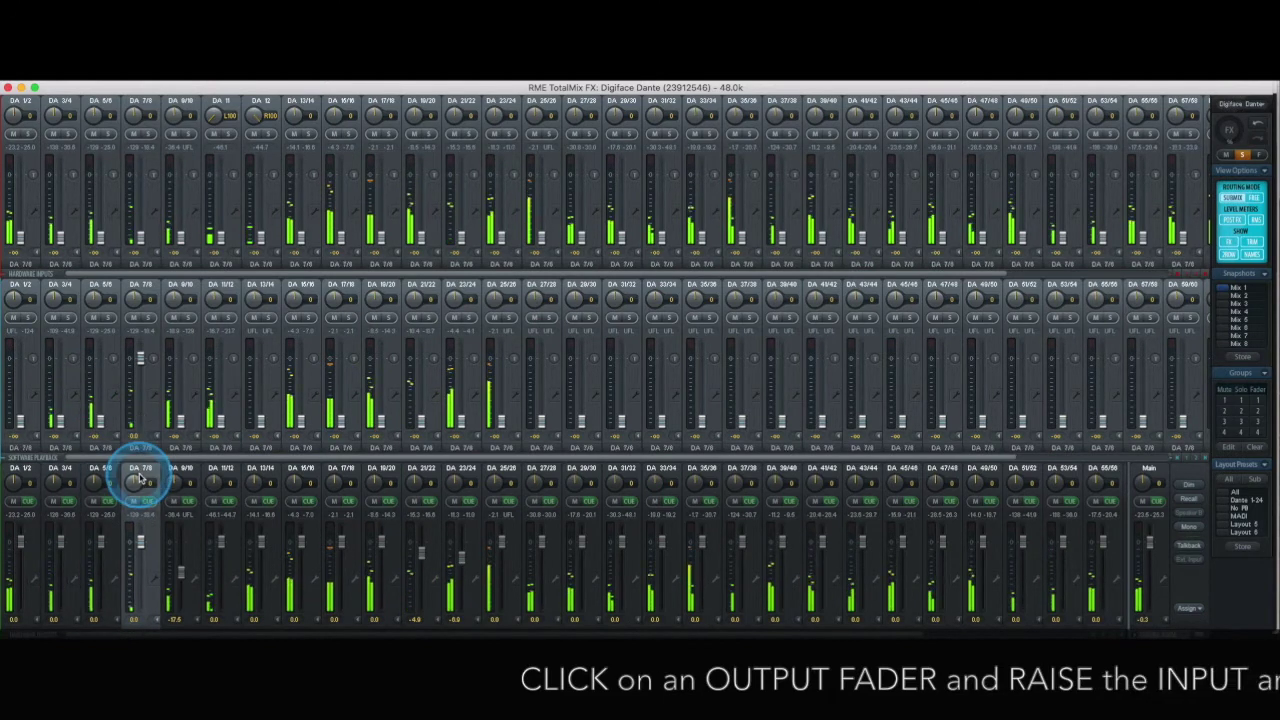
click(22, 479)
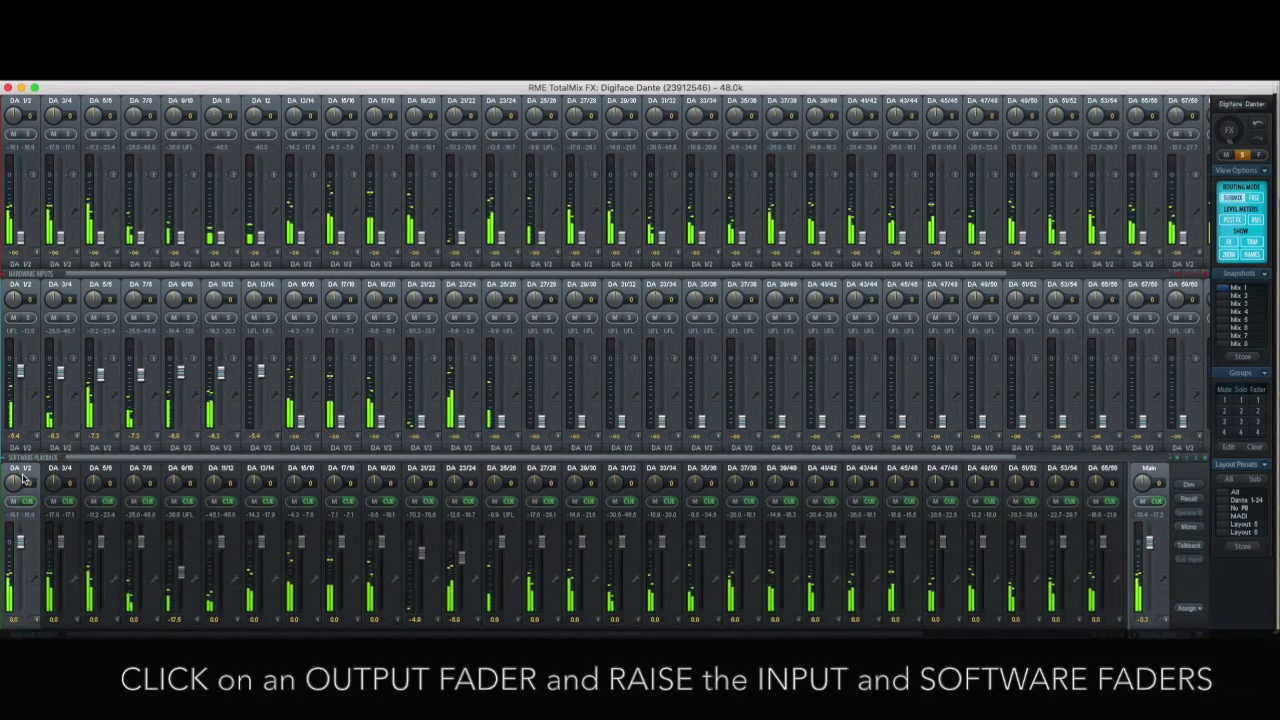
click(26, 478)
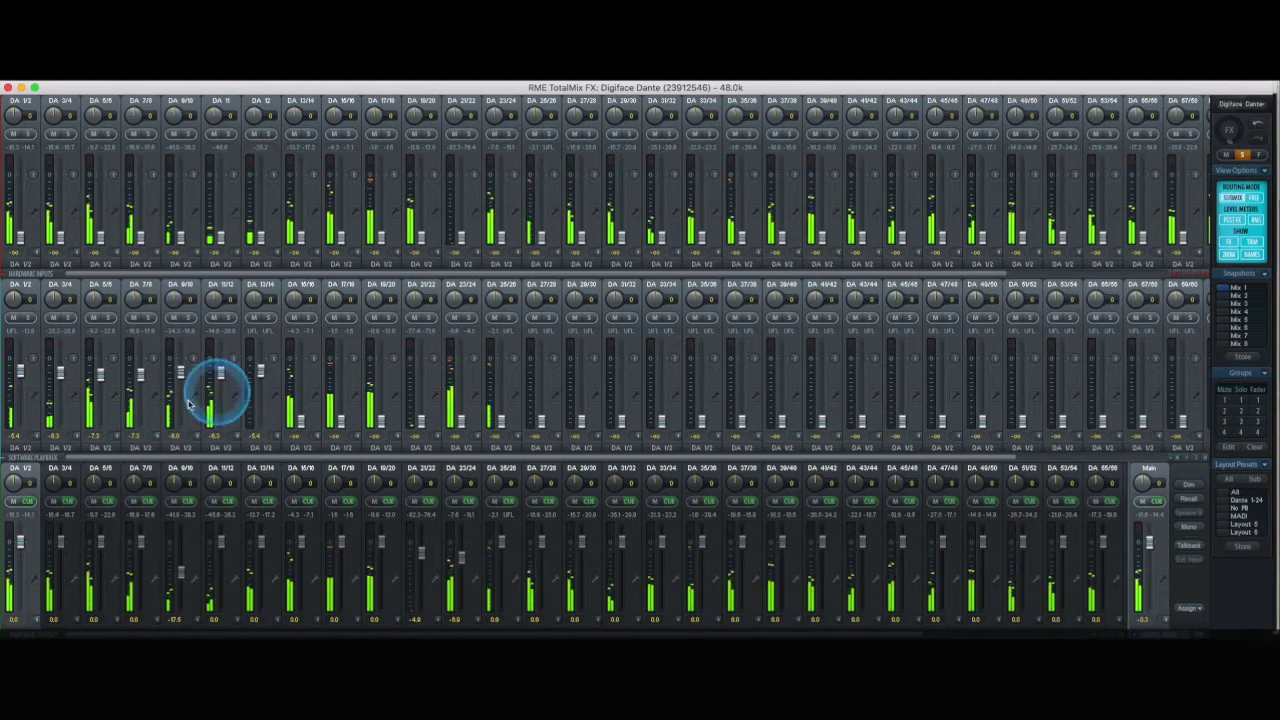
Raise hardware inputs DA 1/2 and DA 3/4 to about -27 and -9 dB in the DA 3/4 submix, and clear that submix
click(70, 472)
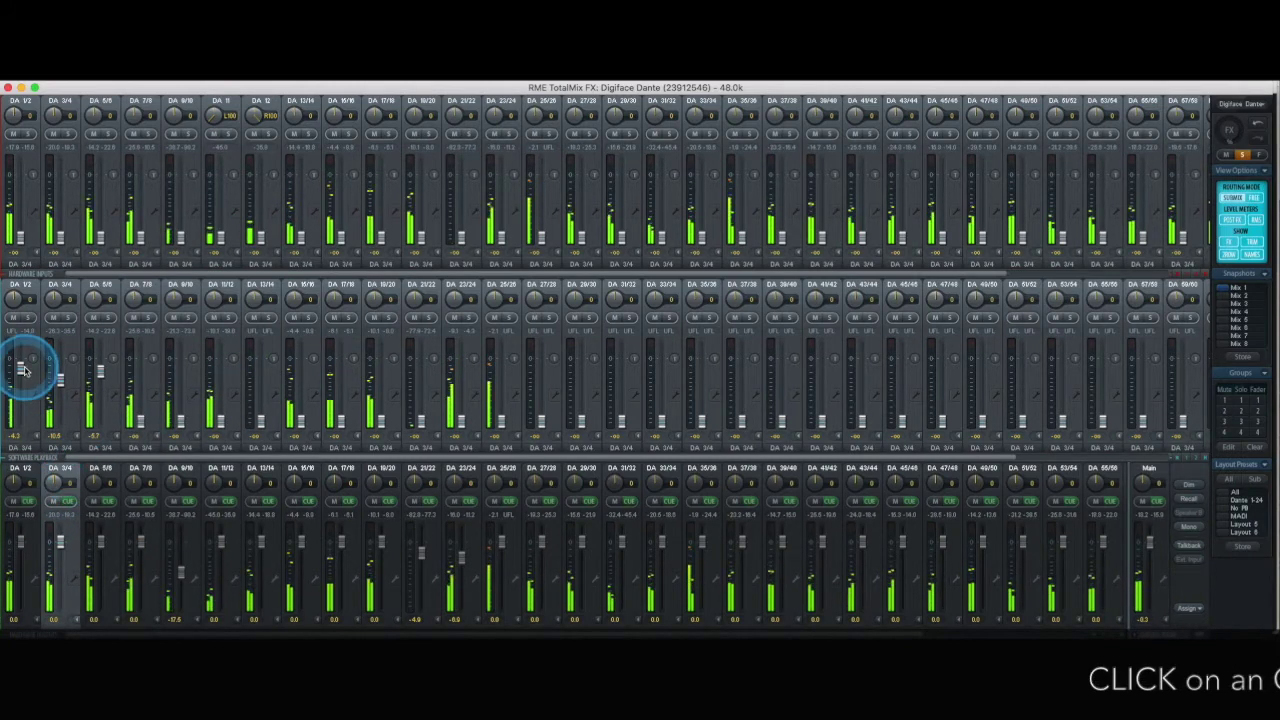
click(22, 238)
drag(22, 238, 62, 192)
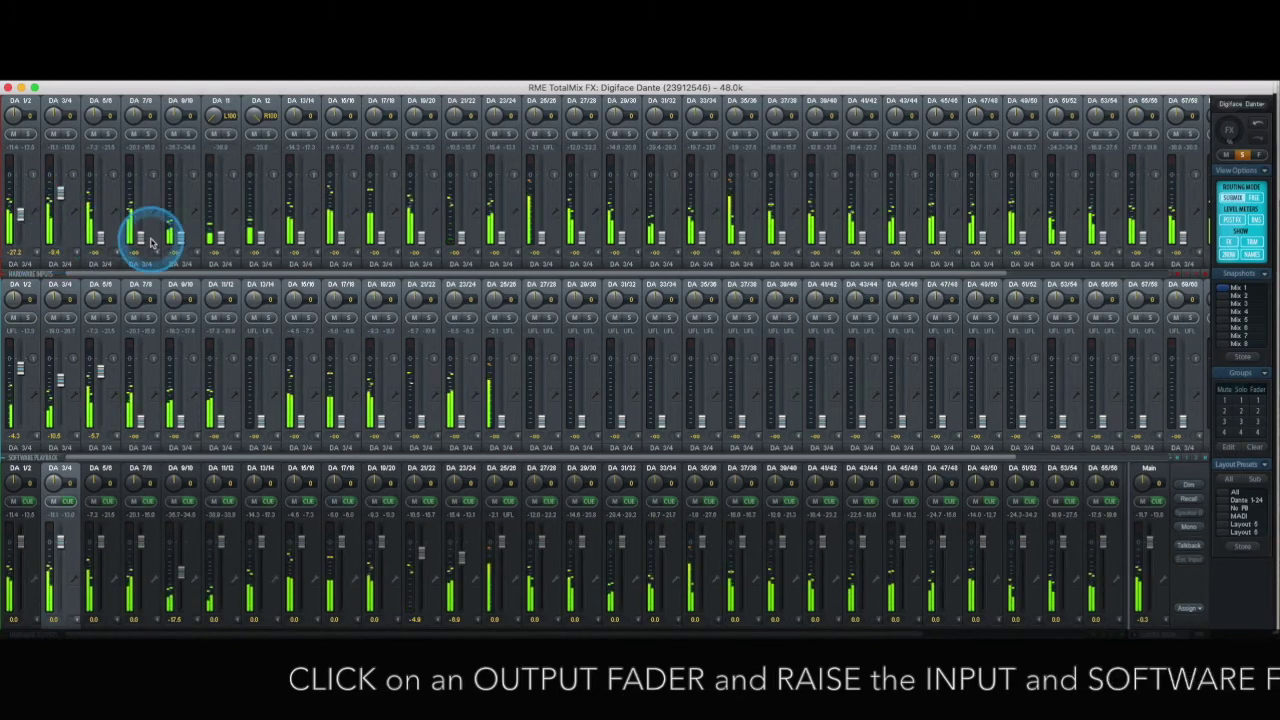
right_click(70, 604)
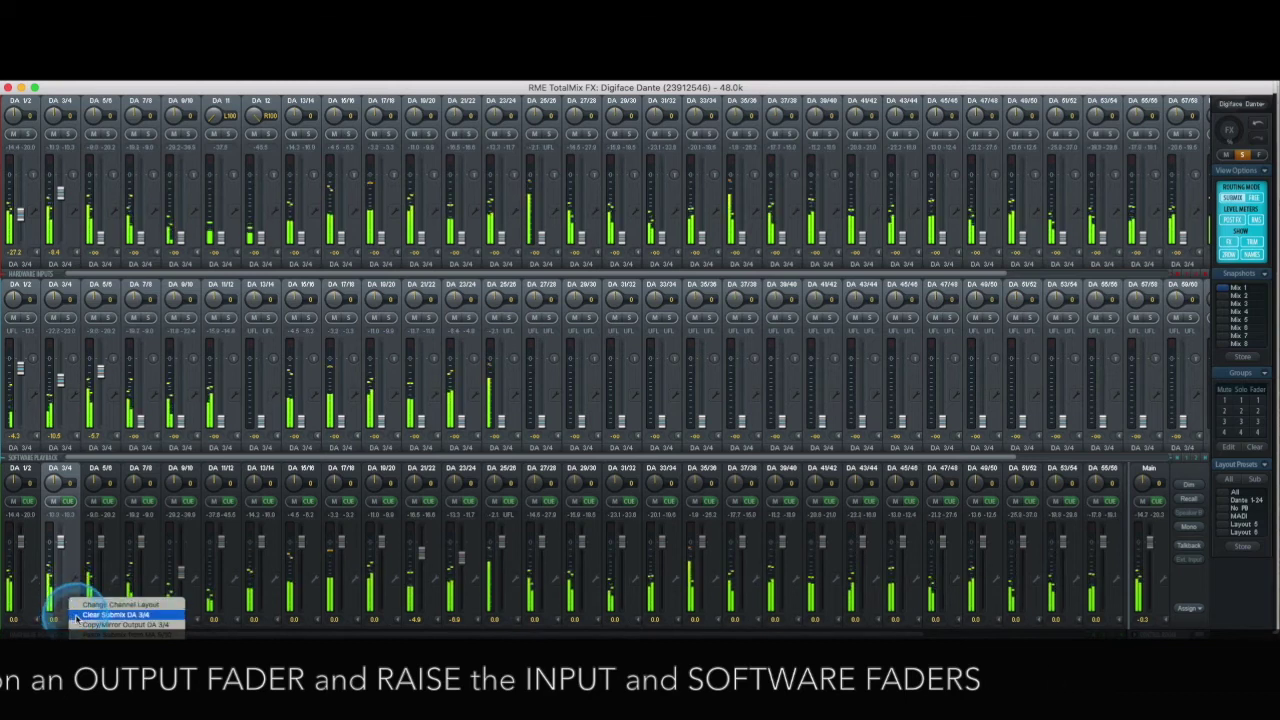
click(74, 614)
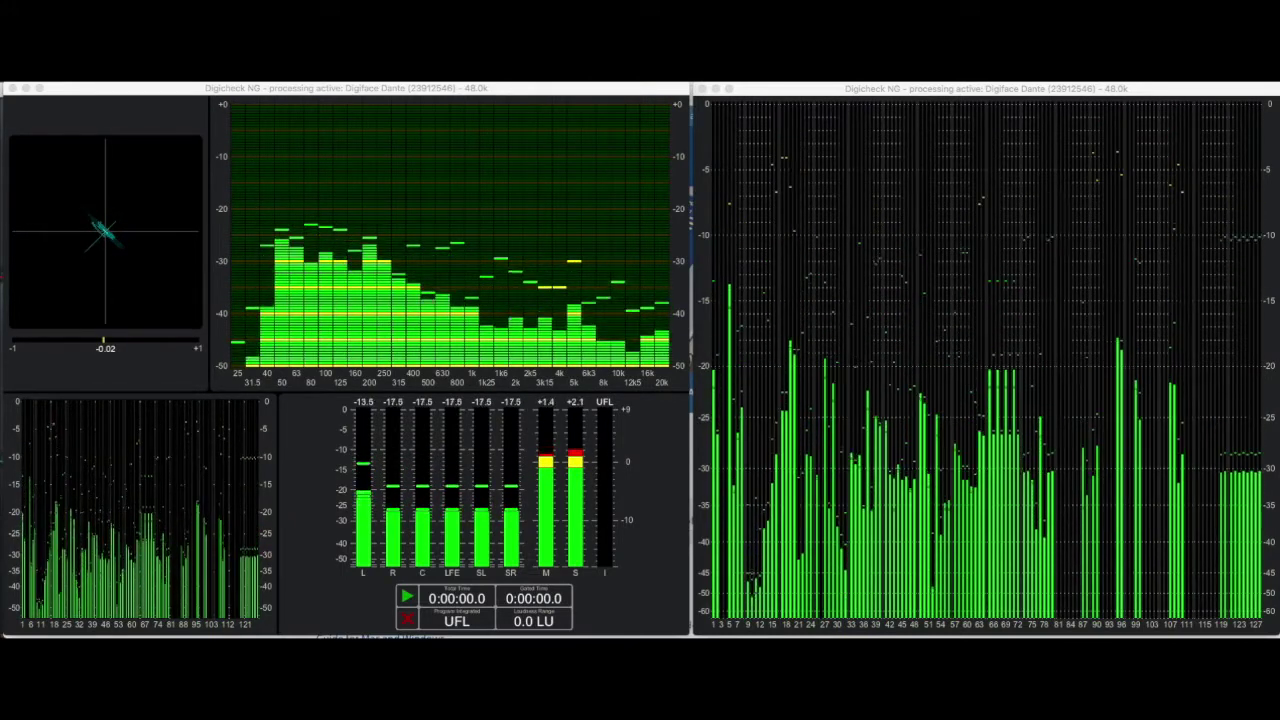
Switch to the RME Downloads page in Safari and look through the software list for the DigiCheck versions
key(super+Tab)
key(super+Tab)
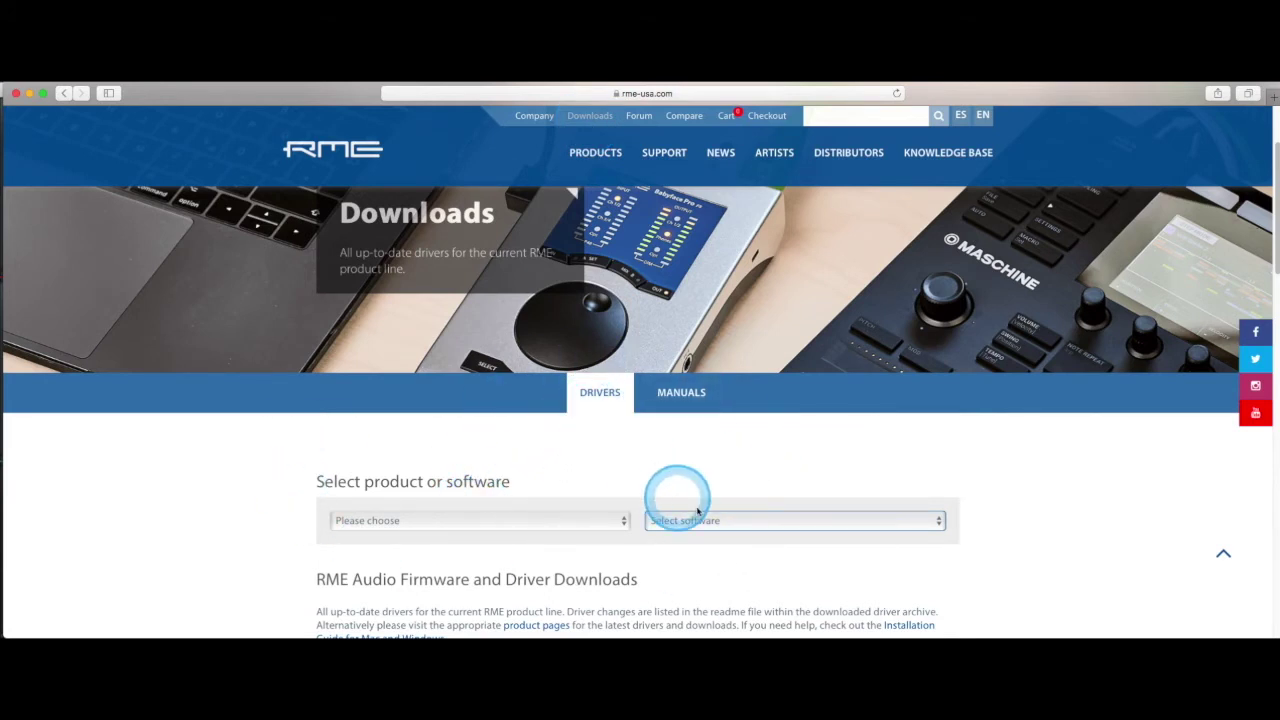
click(727, 522)
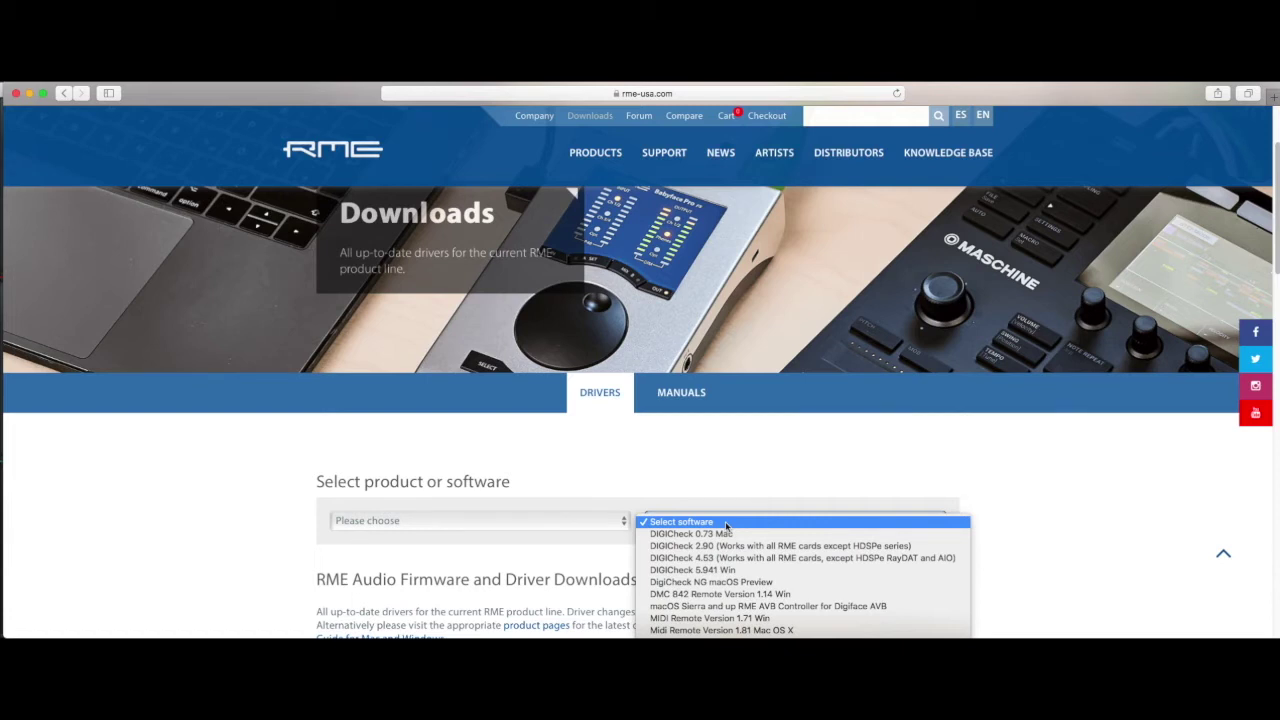
drag(726, 525, 741, 582)
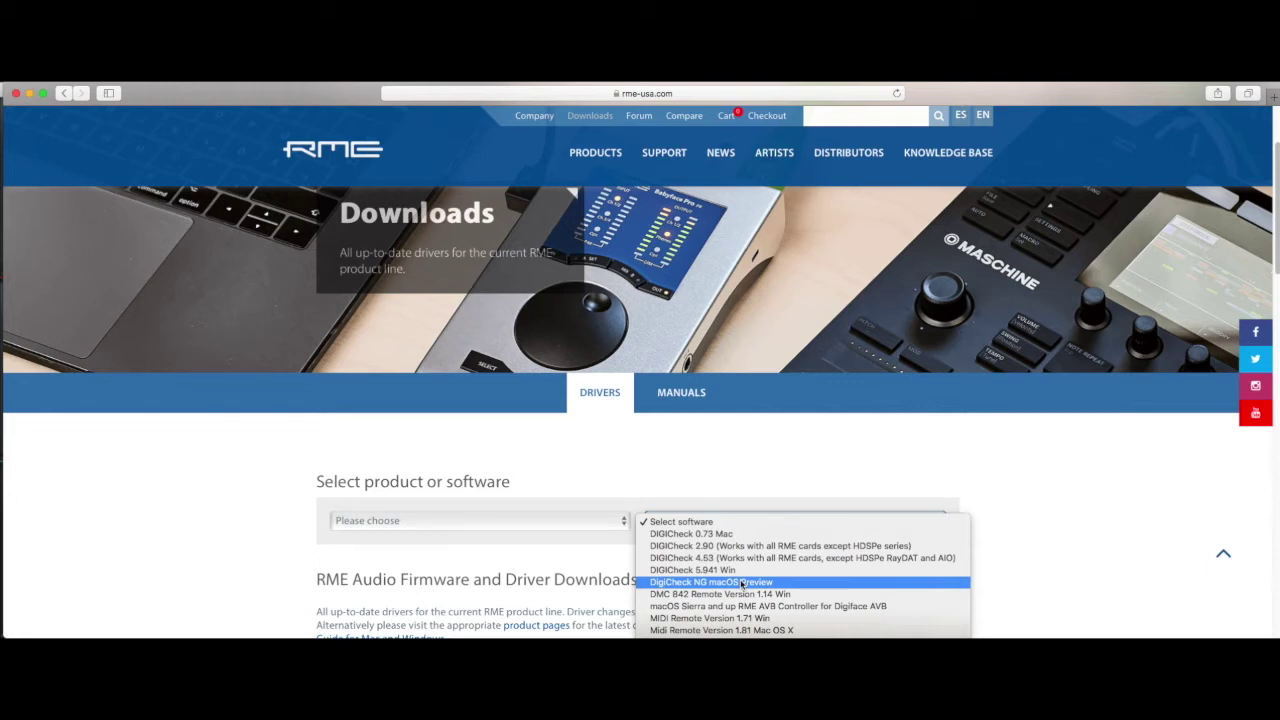
drag(741, 582, 731, 537)
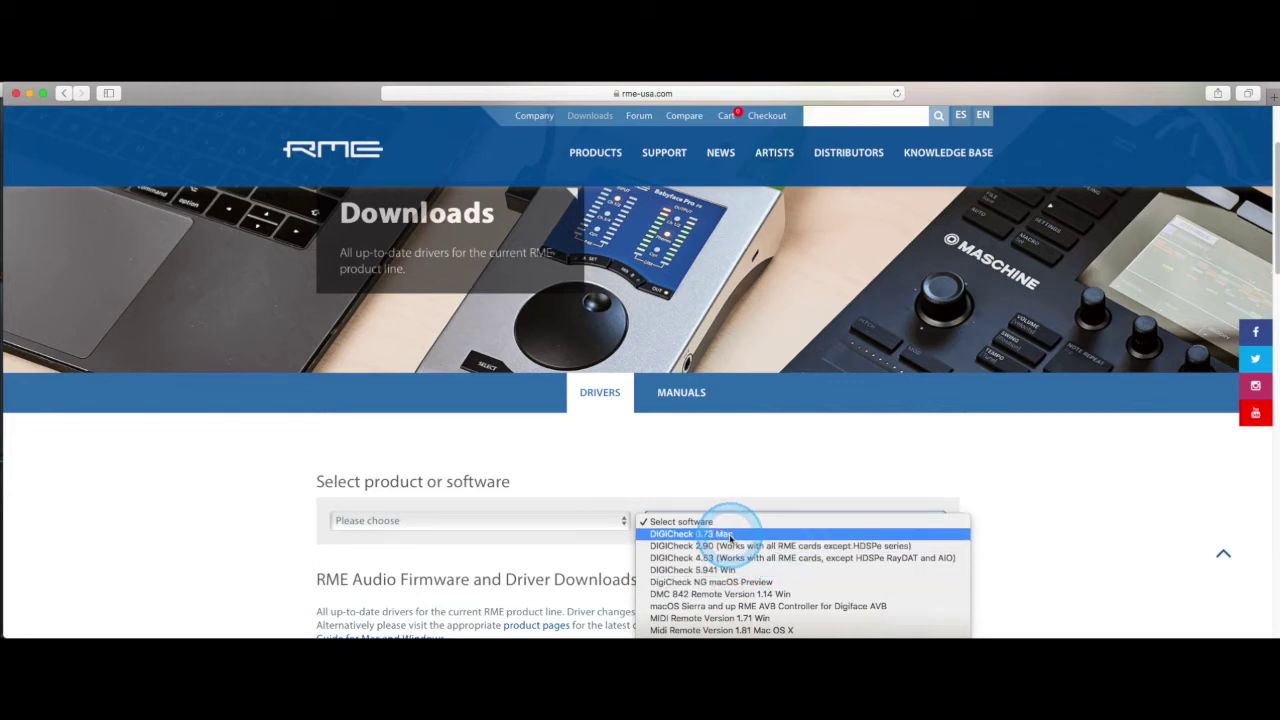
click(732, 570)
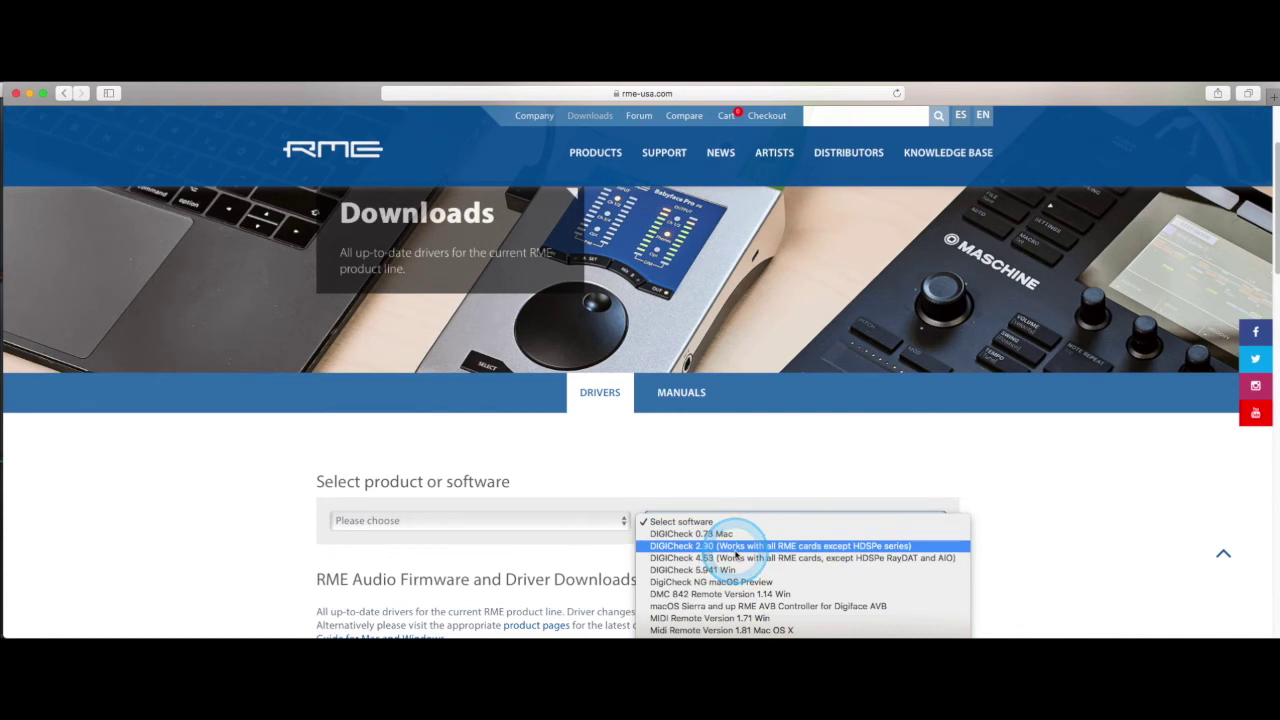
click(794, 464)
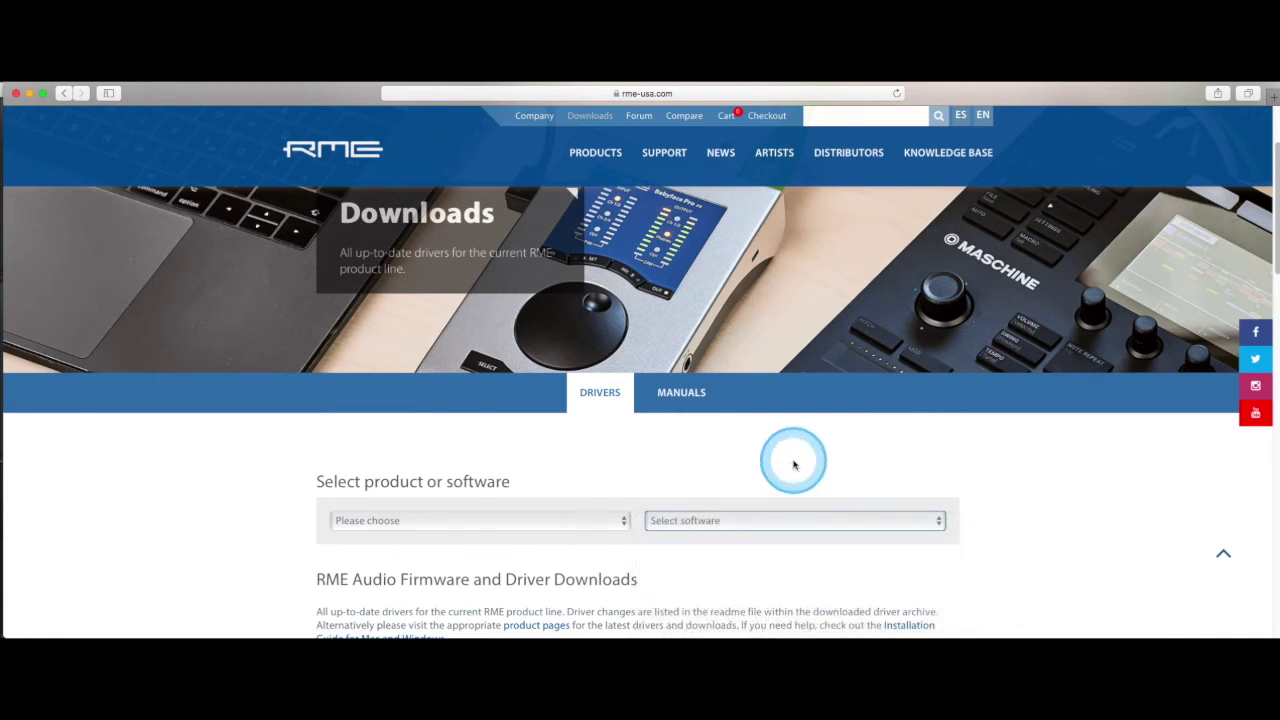
Switch to DigiCheck NG and widen the multichannel level meter window across almost the whole screen
key(super+Tab)
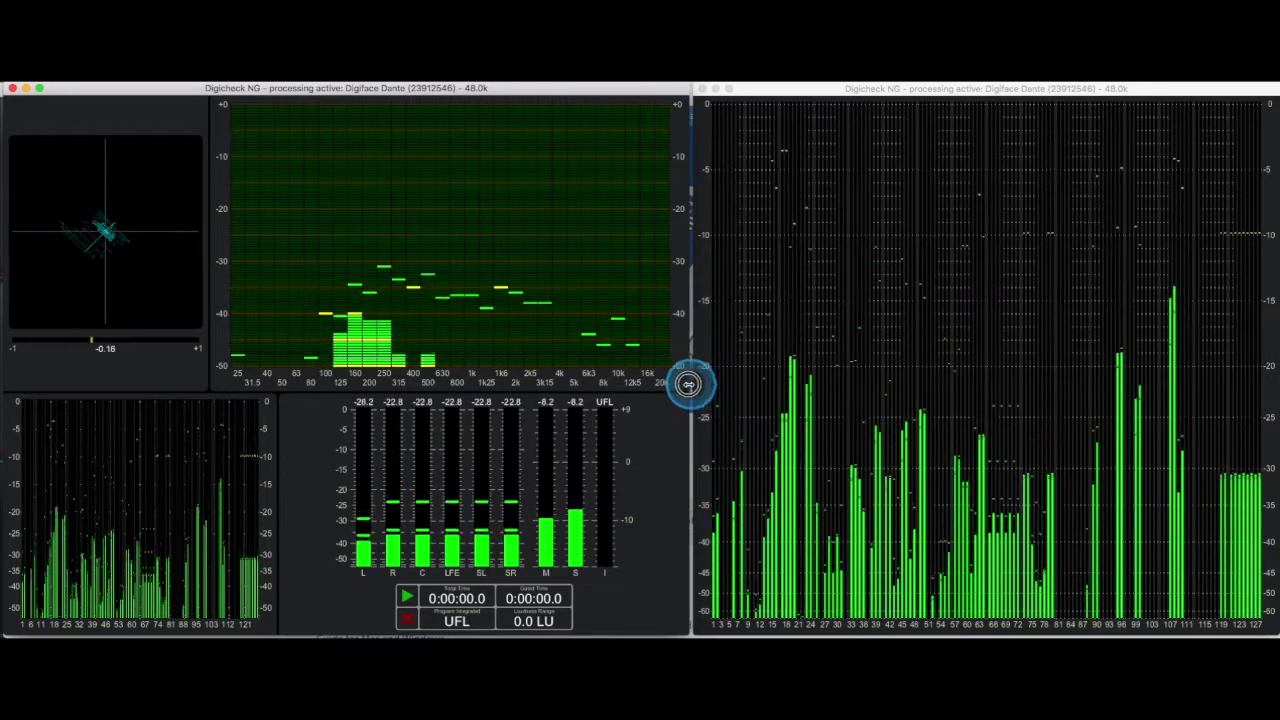
drag(688, 382, 580, 380)
drag(700, 378, 222, 360)
drag(118, 351, 25, 352)
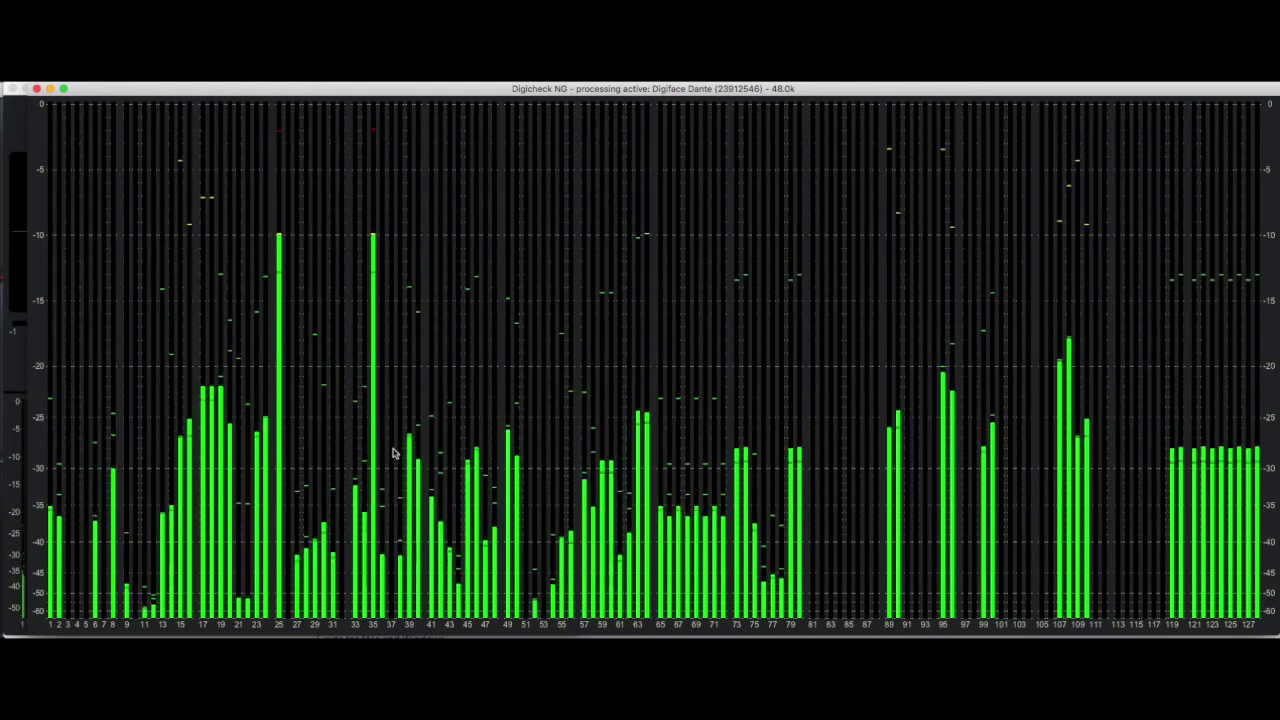
Change the meter type to Two Channel Level Meter and back to Multichannel Level Meter
right_click(399, 396)
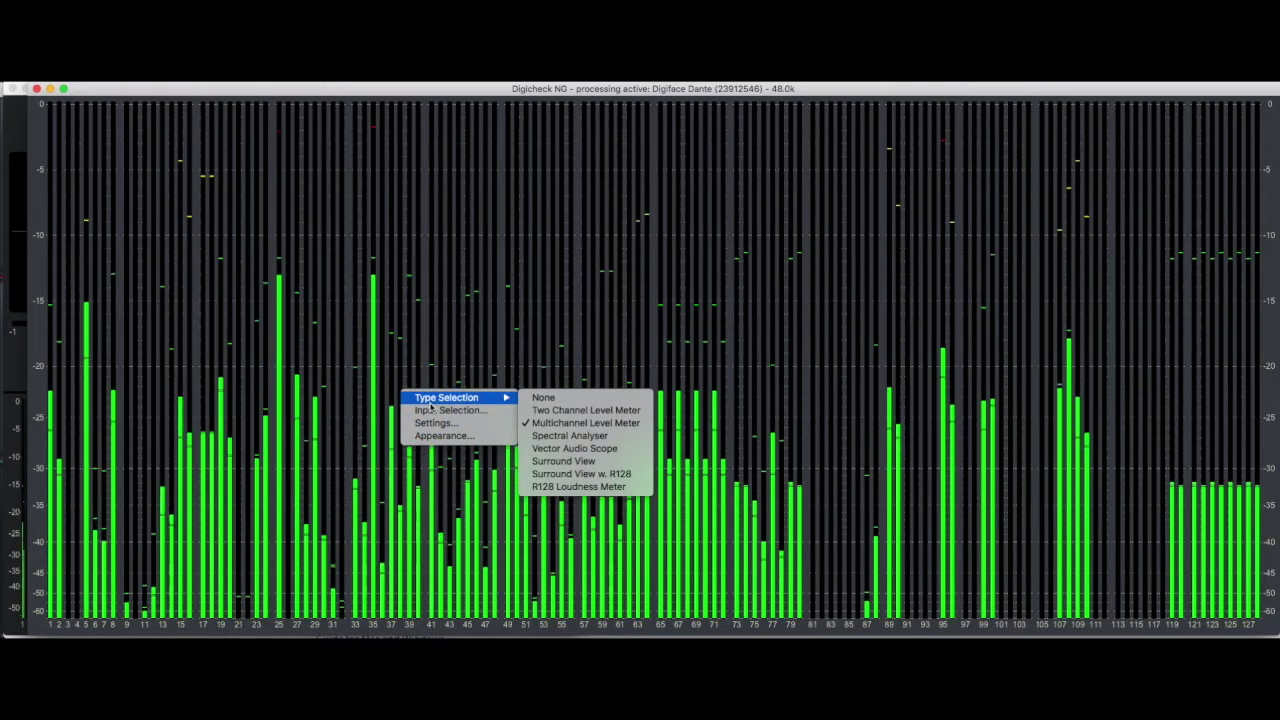
click(597, 411)
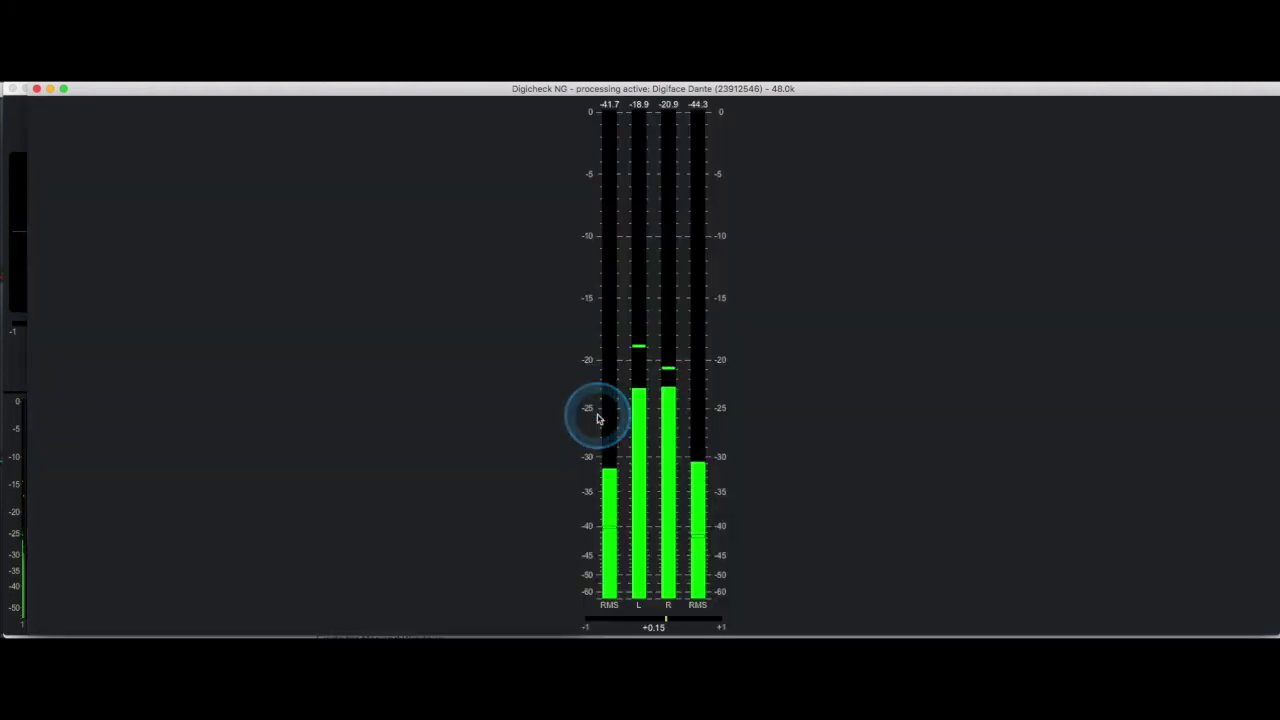
right_click(527, 386)
mouse_move(533, 389)
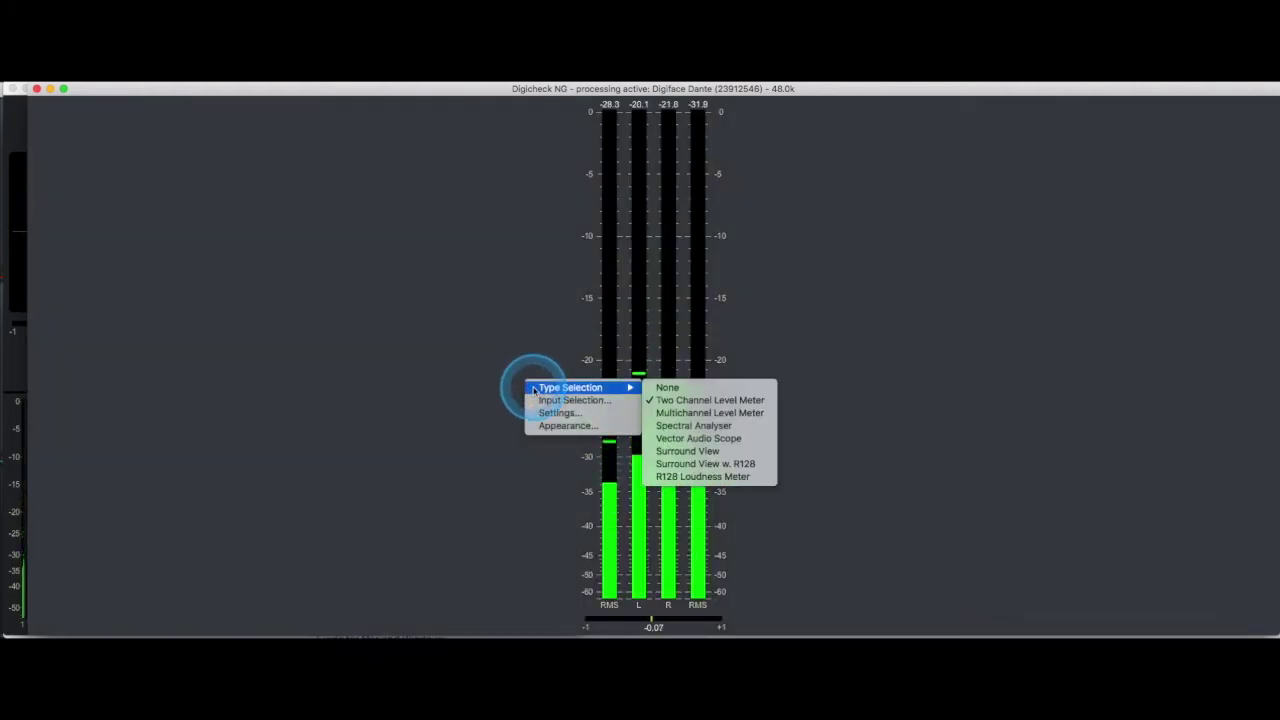
click(669, 413)
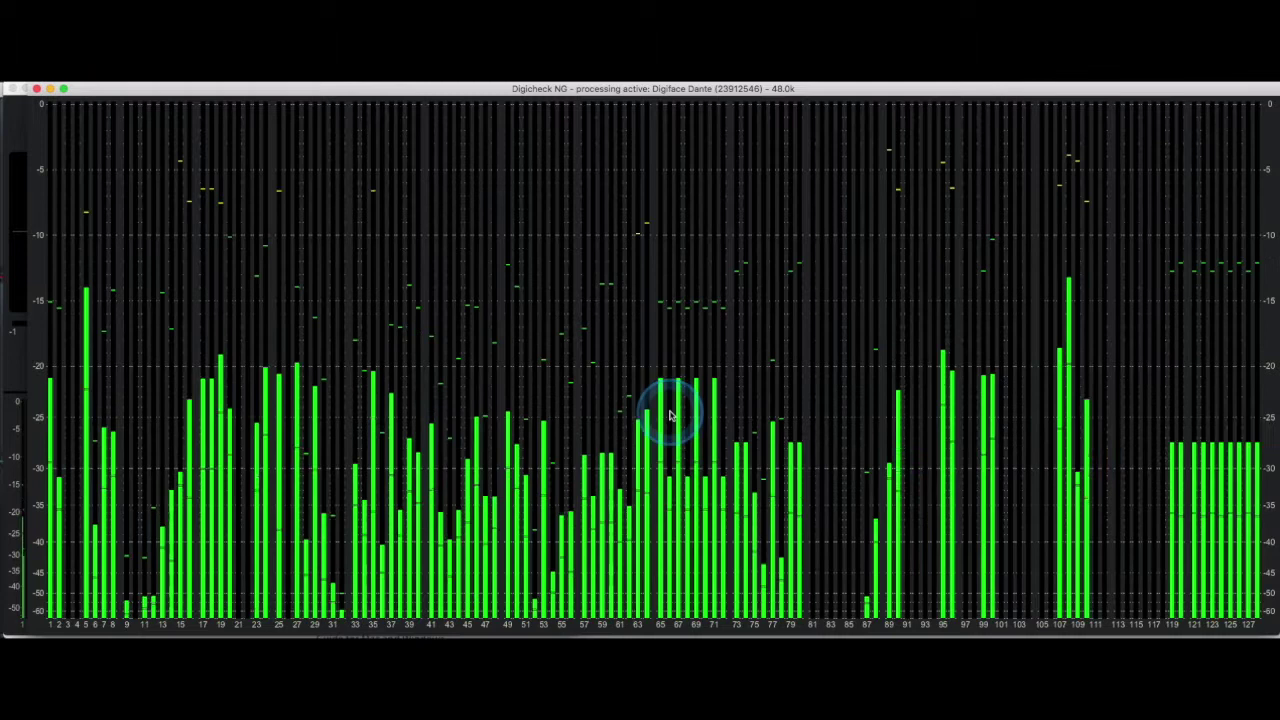
Switch the full-width meter to the Spectral Analyser type and from there to Vector Audio Scope
right_click(524, 339)
mouse_move(545, 345)
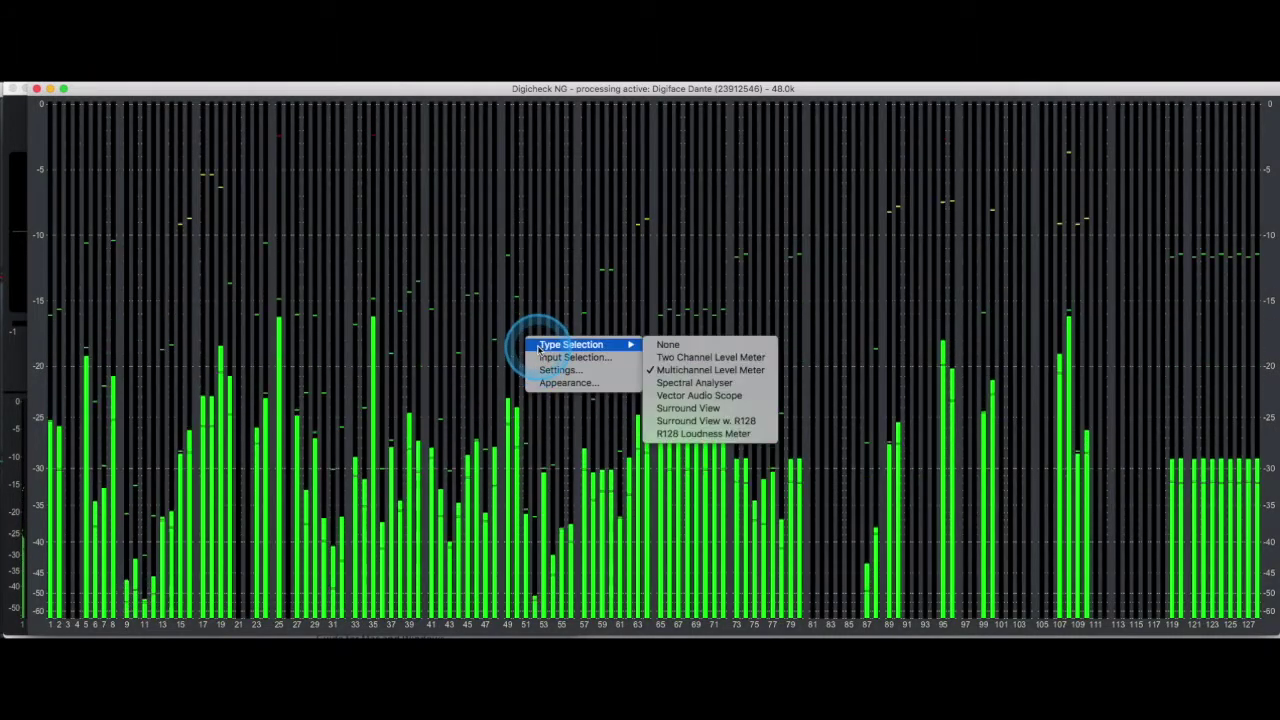
click(692, 383)
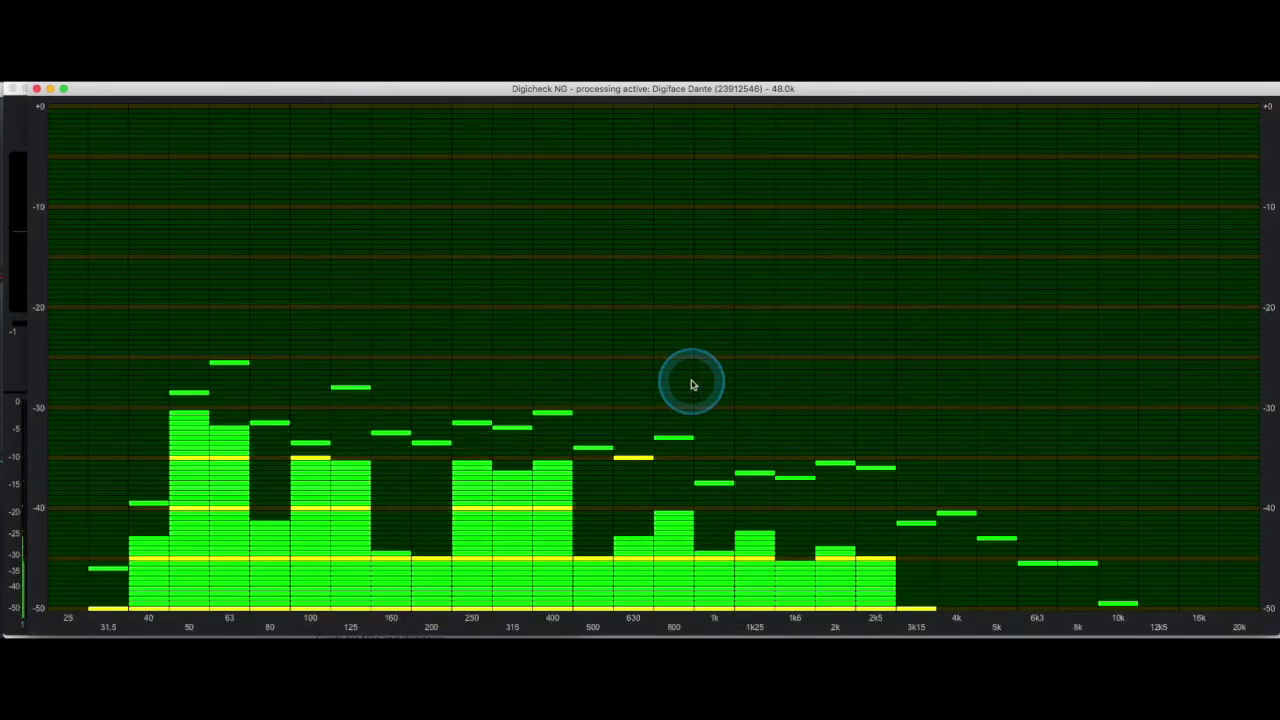
right_click(520, 322)
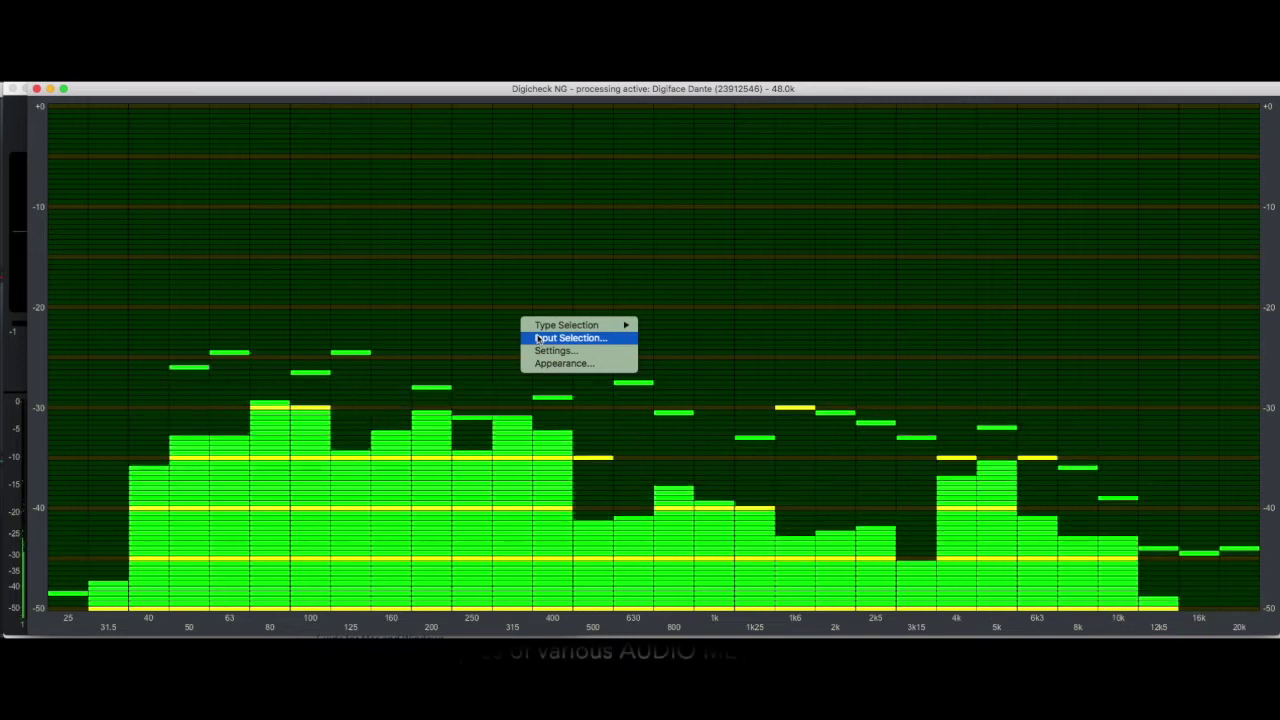
click(552, 327)
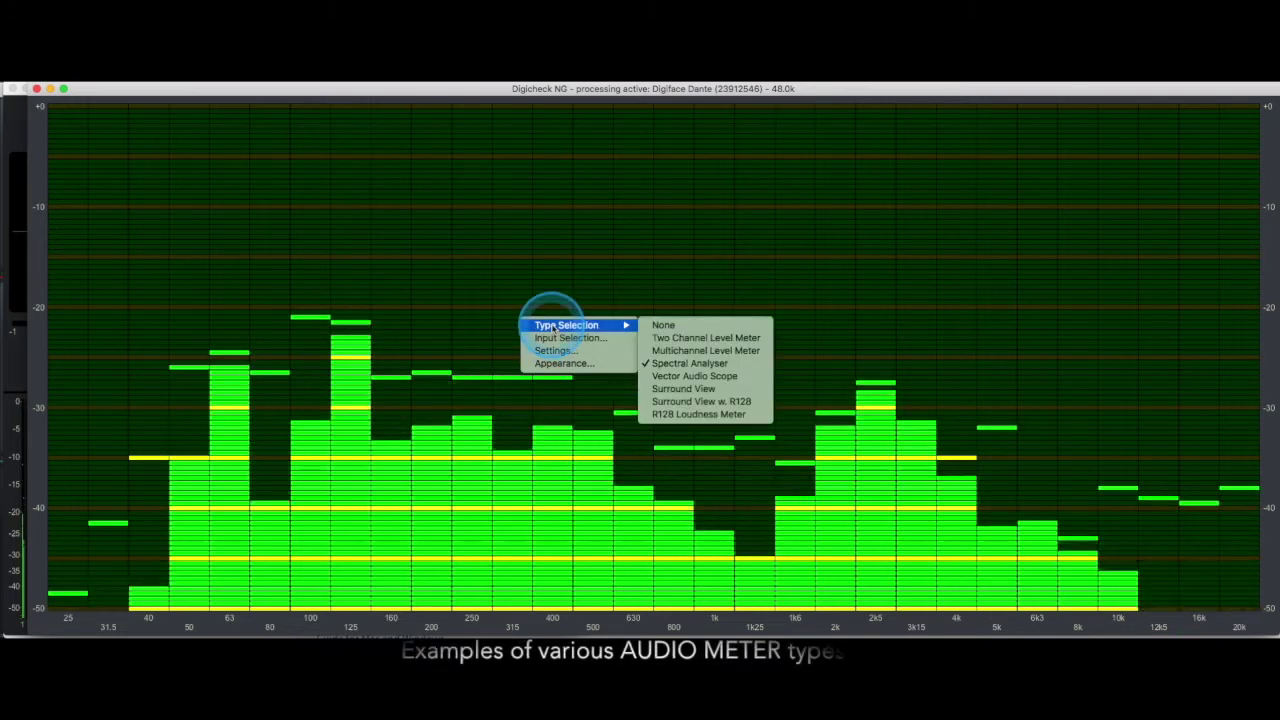
click(686, 377)
Show the Surround View meter type in place of the vector scope, followed by Surround View w. R128
right_click(562, 399)
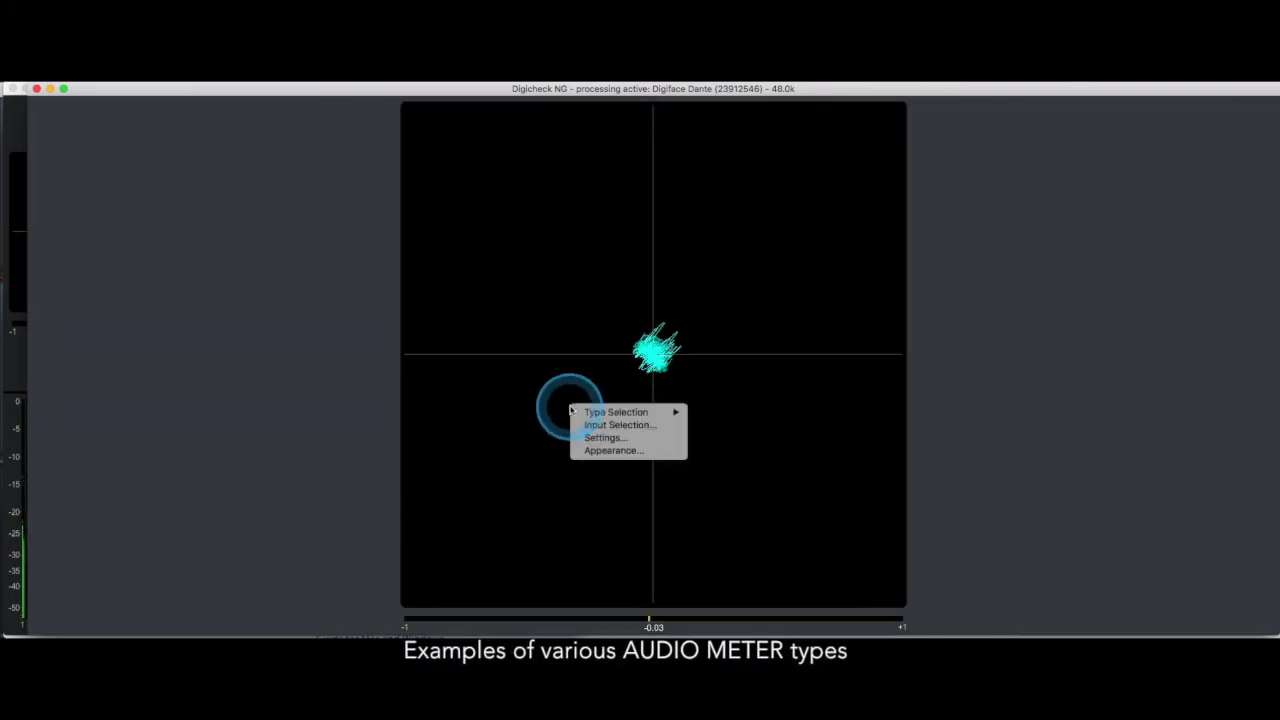
mouse_move(620, 412)
click(740, 489)
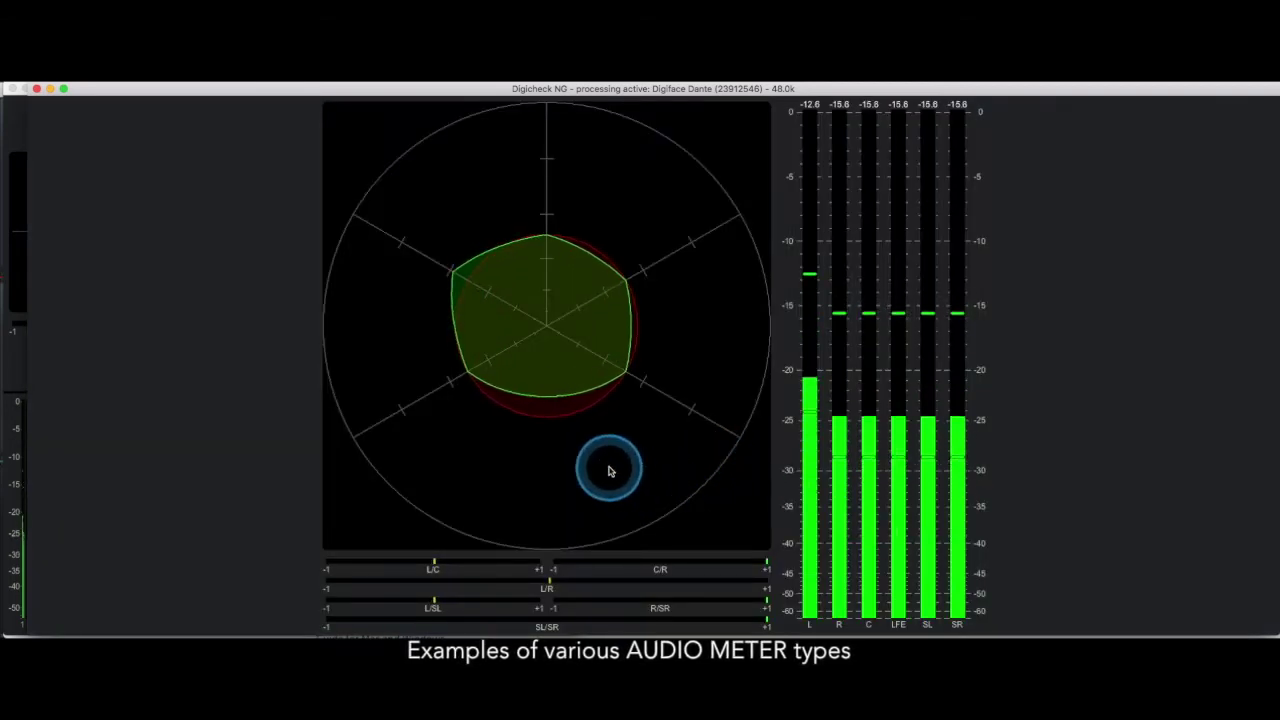
right_click(609, 471)
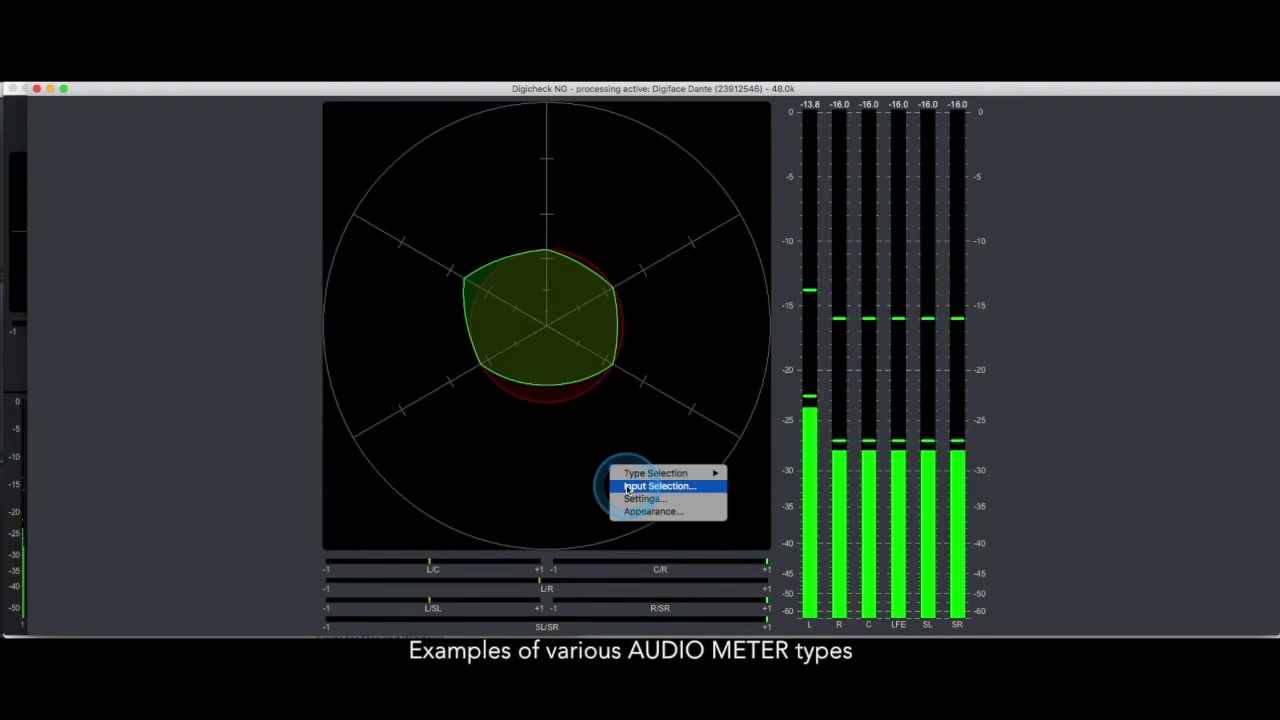
mouse_move(640, 473)
click(764, 549)
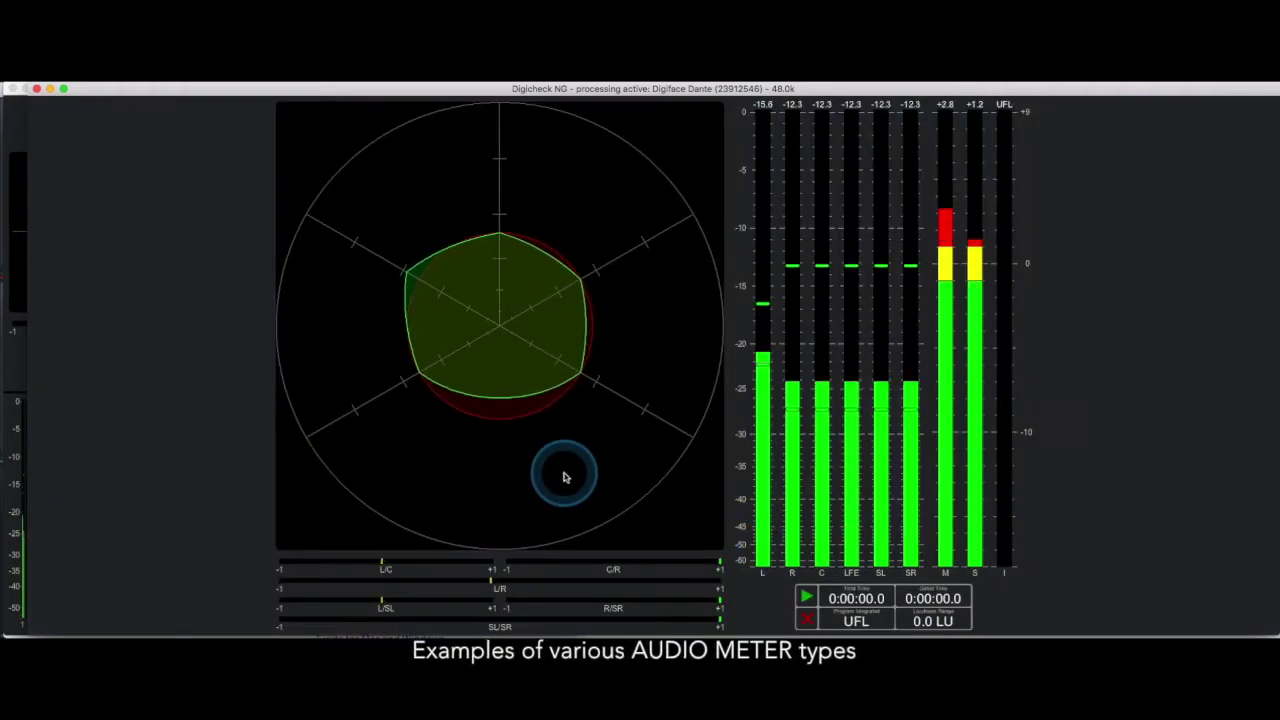
Try the R128 Loudness Meter type and return the display to Multichannel Level Meter
right_click(564, 478)
mouse_move(566, 479)
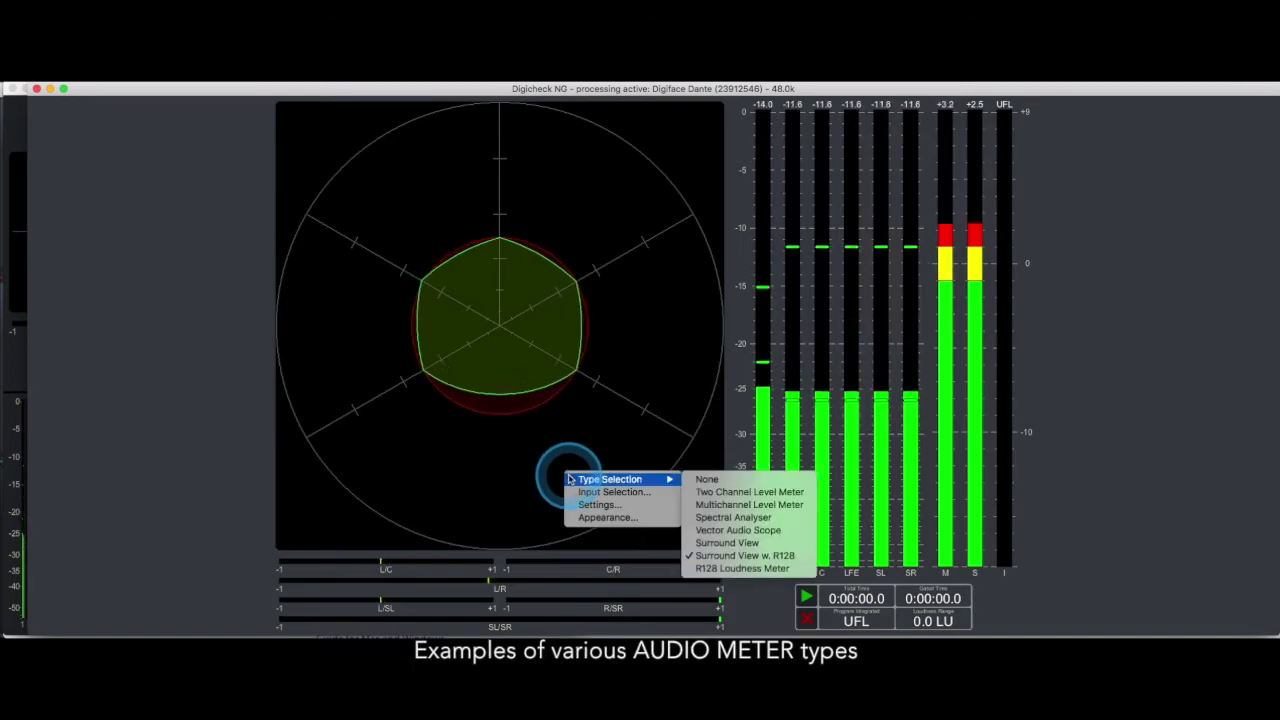
click(714, 568)
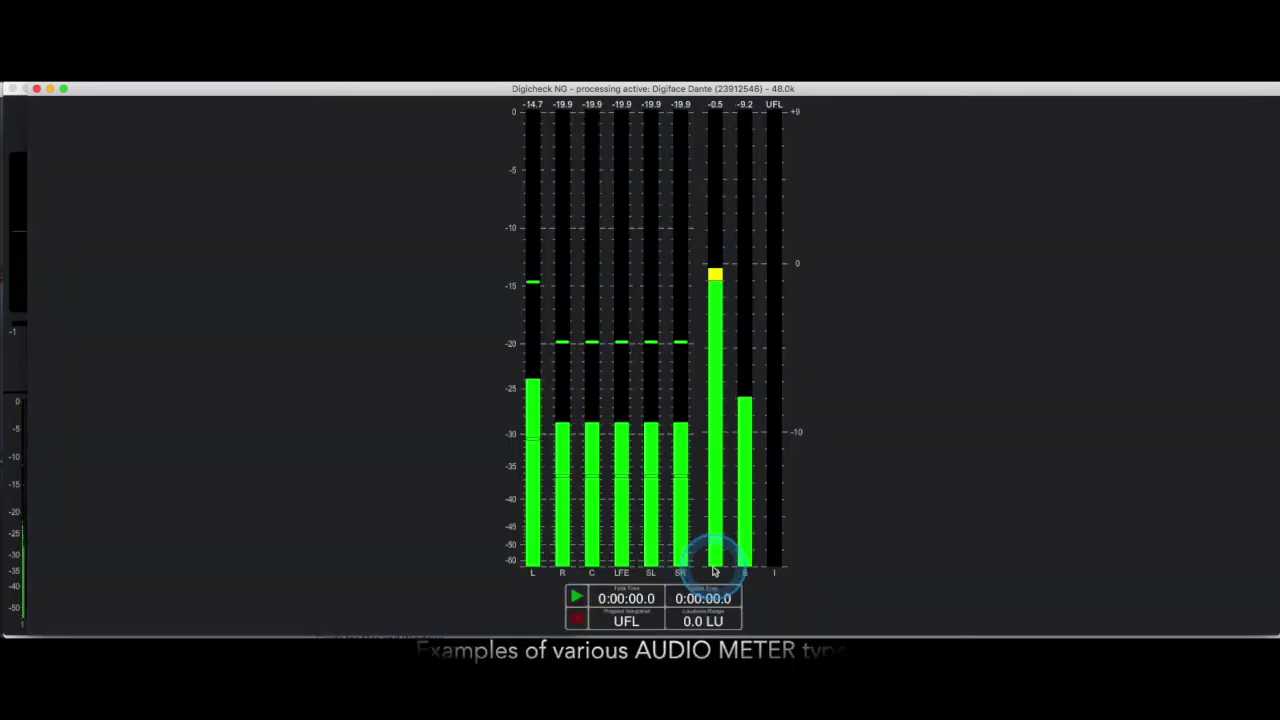
right_click(460, 362)
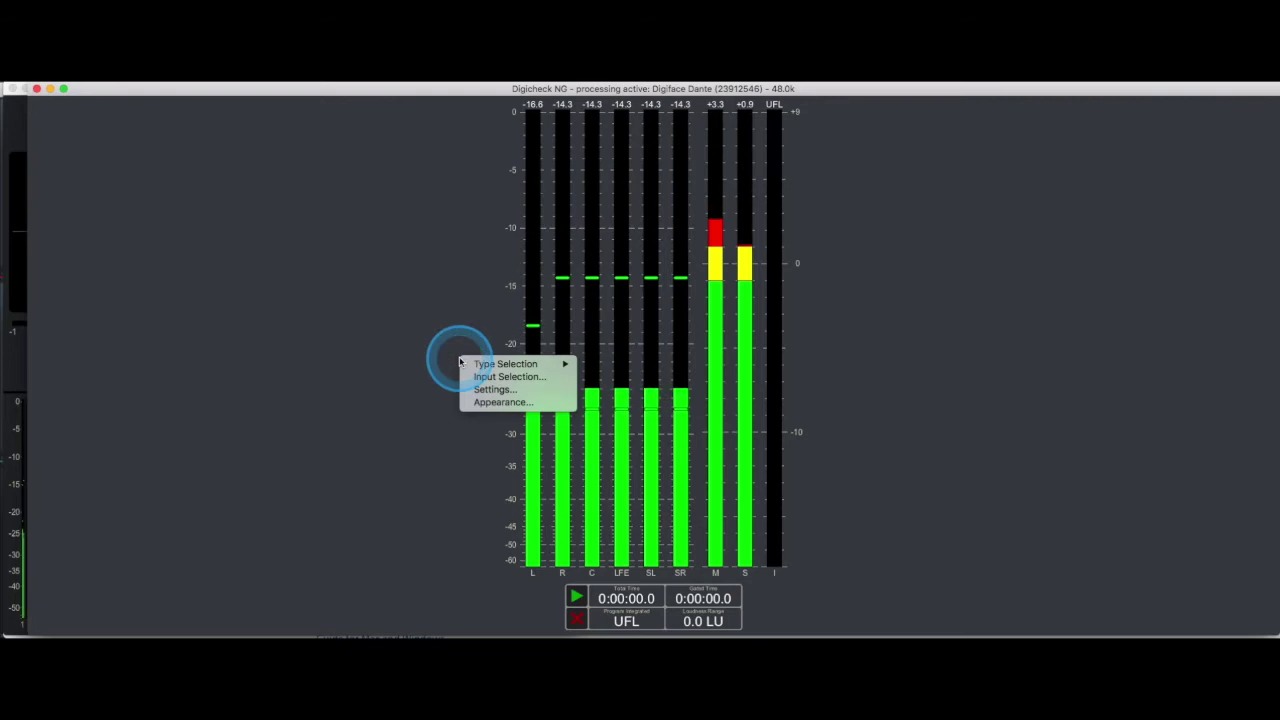
click(621, 392)
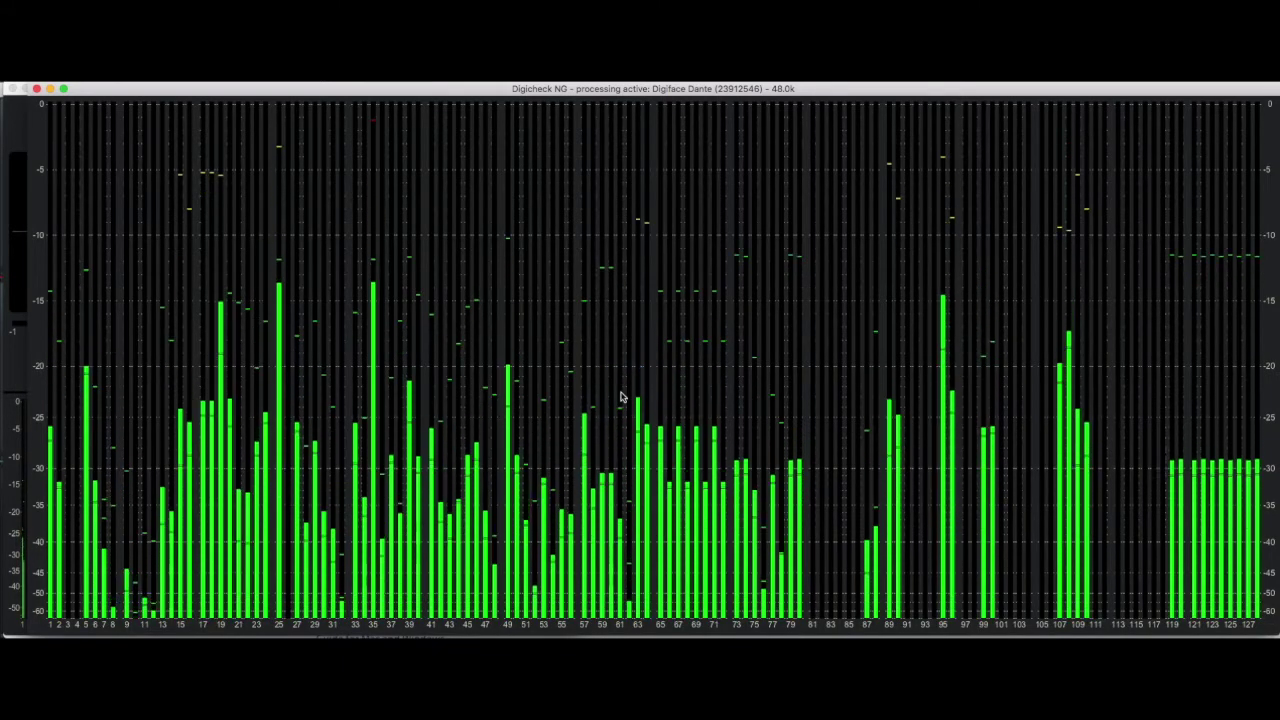
Open the multichannel meter's input selection, review its device channel assignments and active and spacing options, and close it
right_click(535, 340)
mouse_move(550, 342)
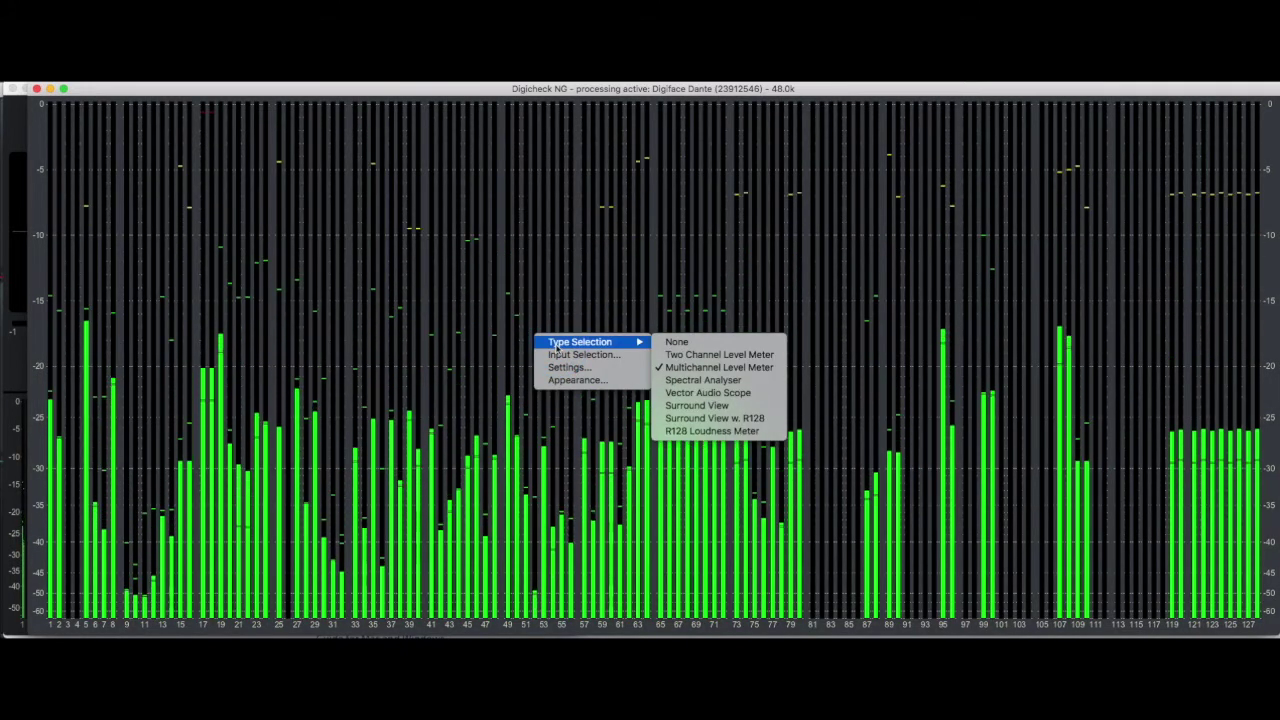
click(577, 356)
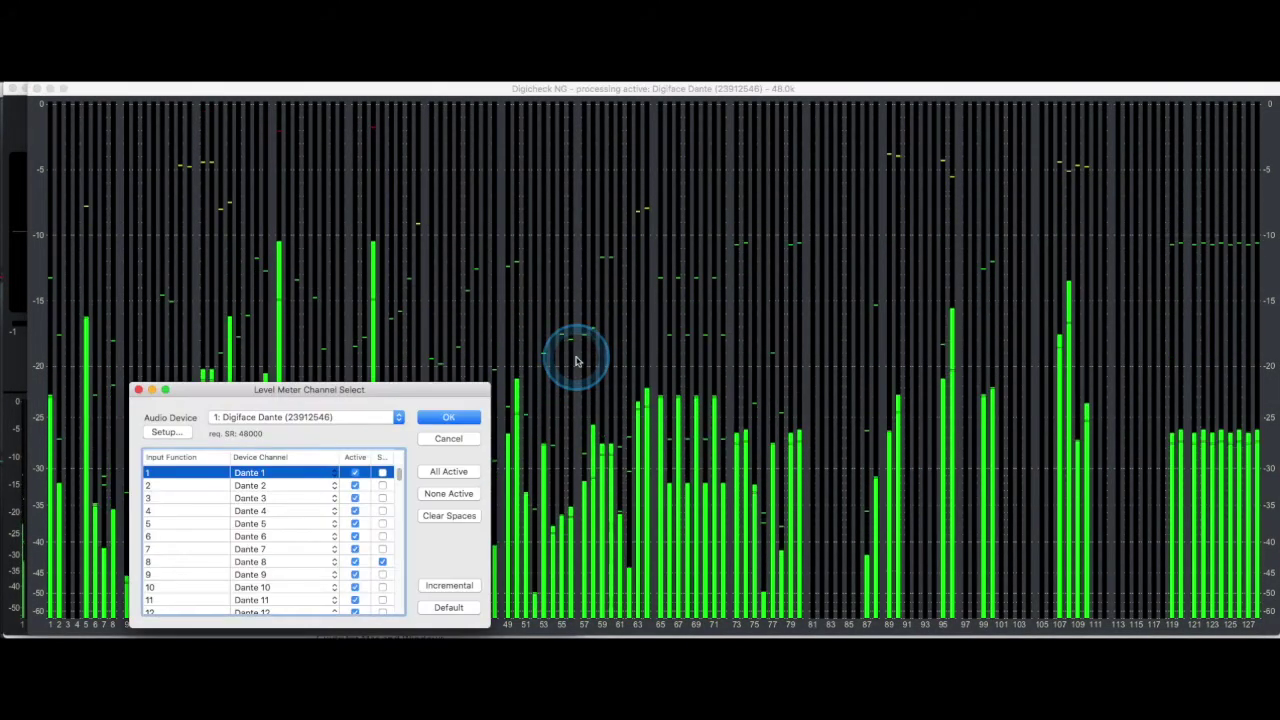
drag(430, 389, 623, 258)
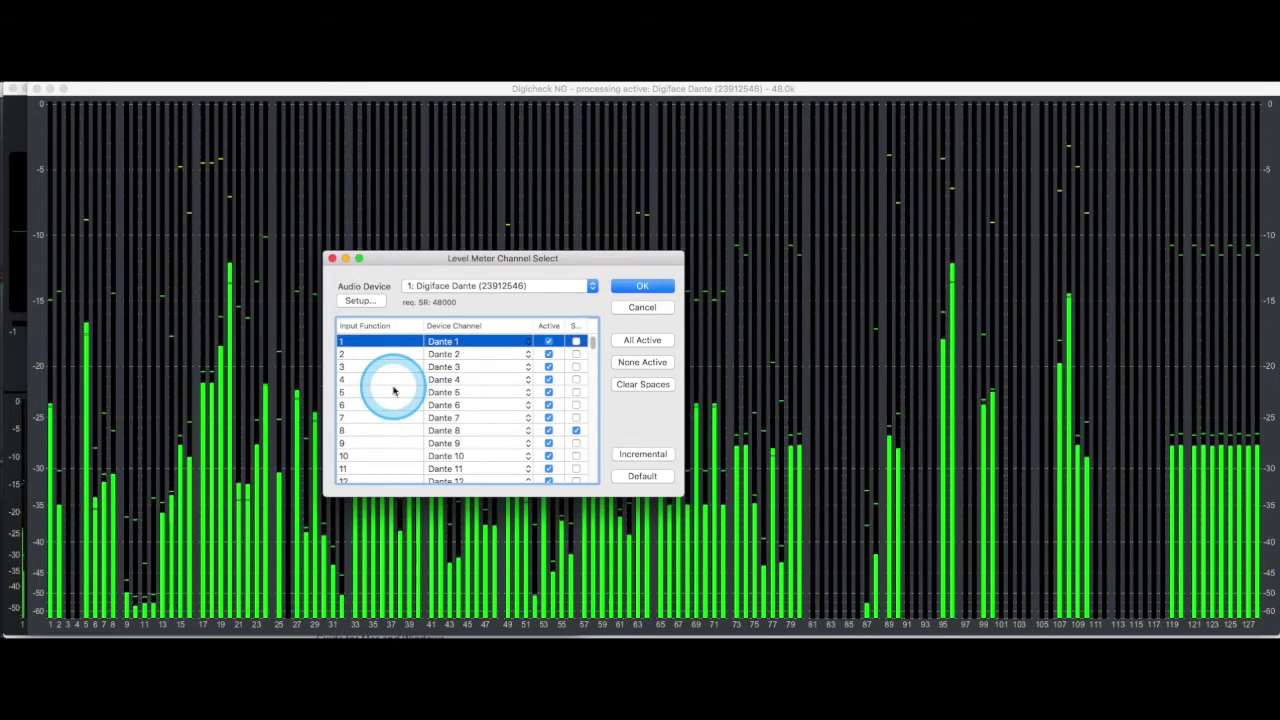
click(638, 288)
Open the level meter settings, review the reference, switch level, release and peak hold options, and close them
right_click(593, 360)
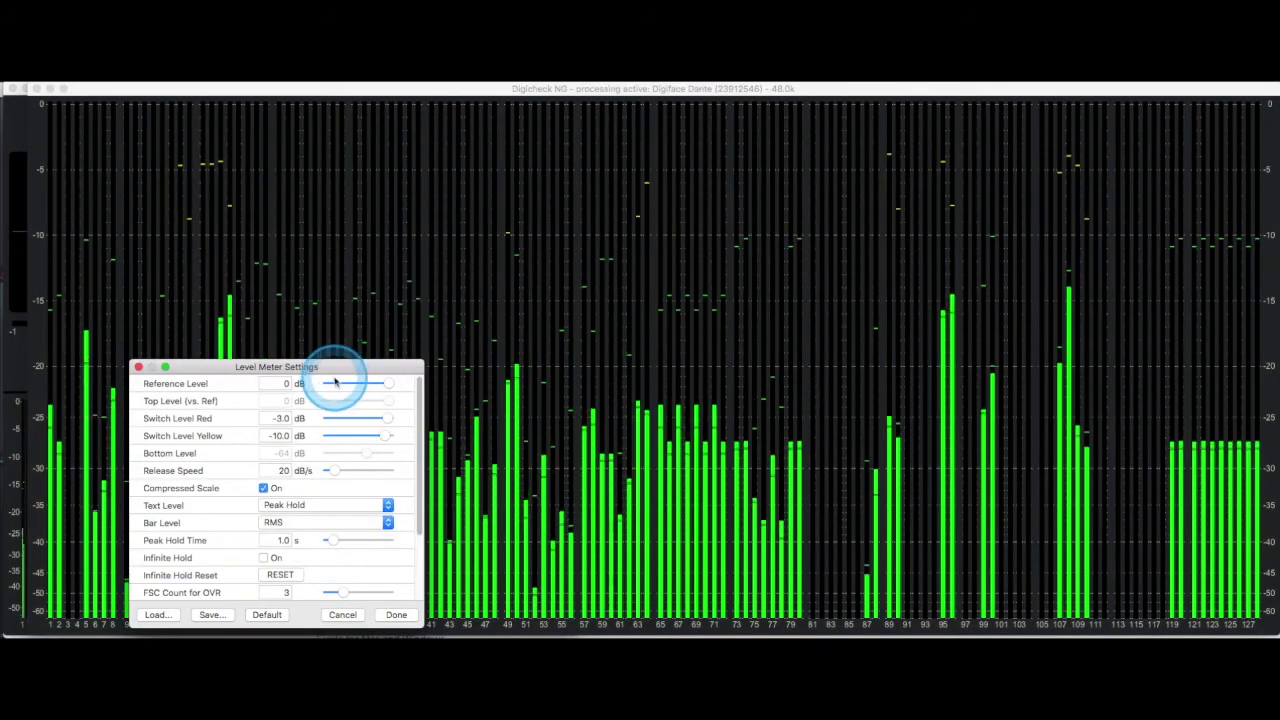
drag(336, 374, 567, 243)
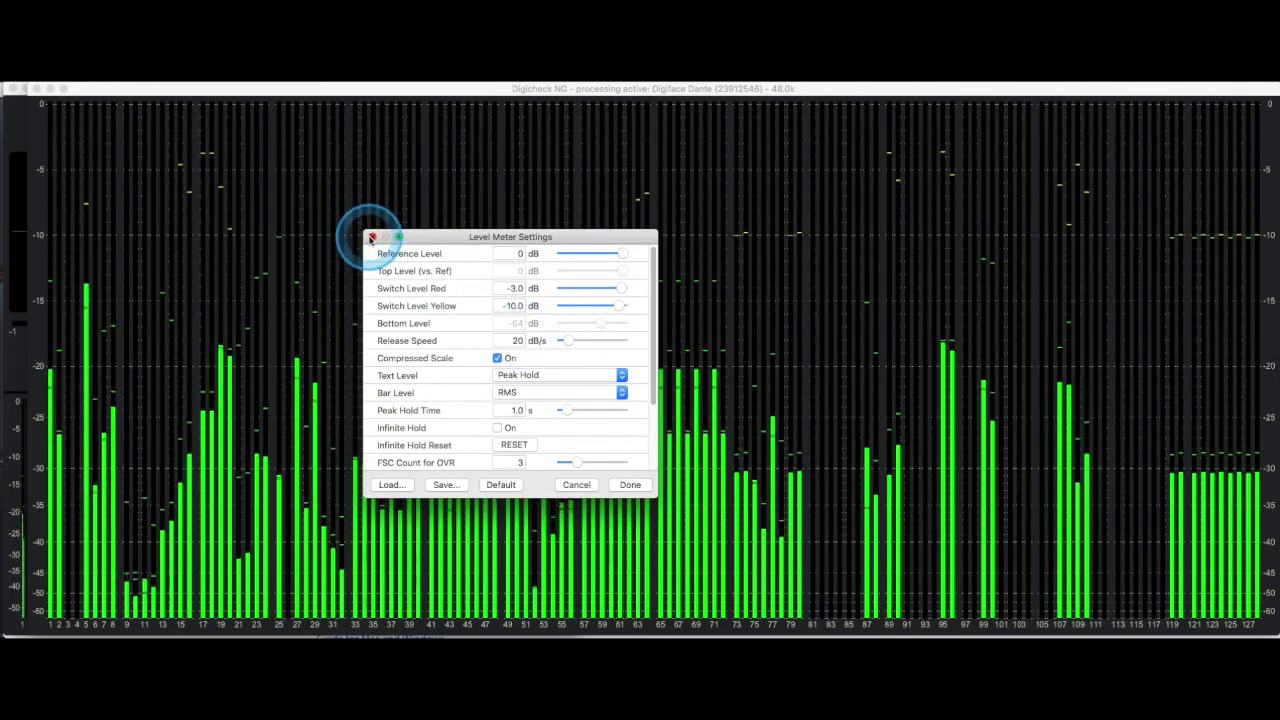
click(371, 238)
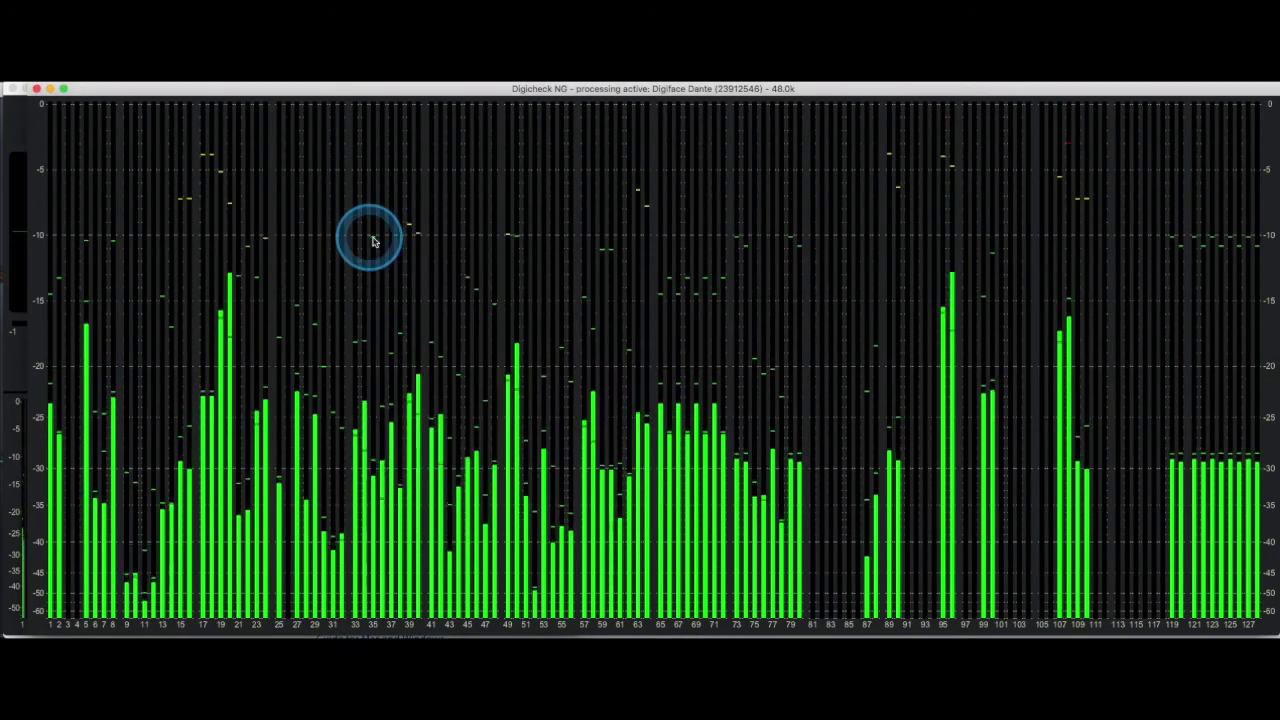
Open the meter's appearance options, examine the header name and text size fields, and cancel without changes
right_click(531, 282)
mouse_move(547, 291)
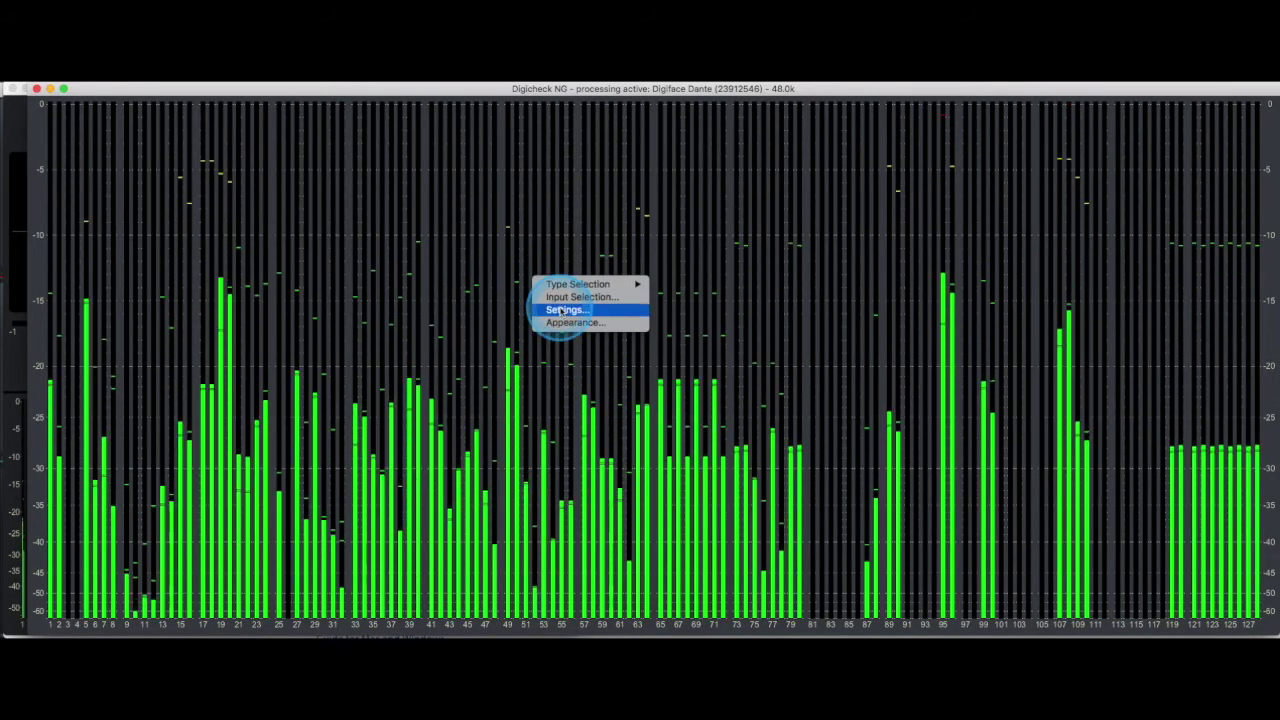
click(562, 322)
click(290, 551)
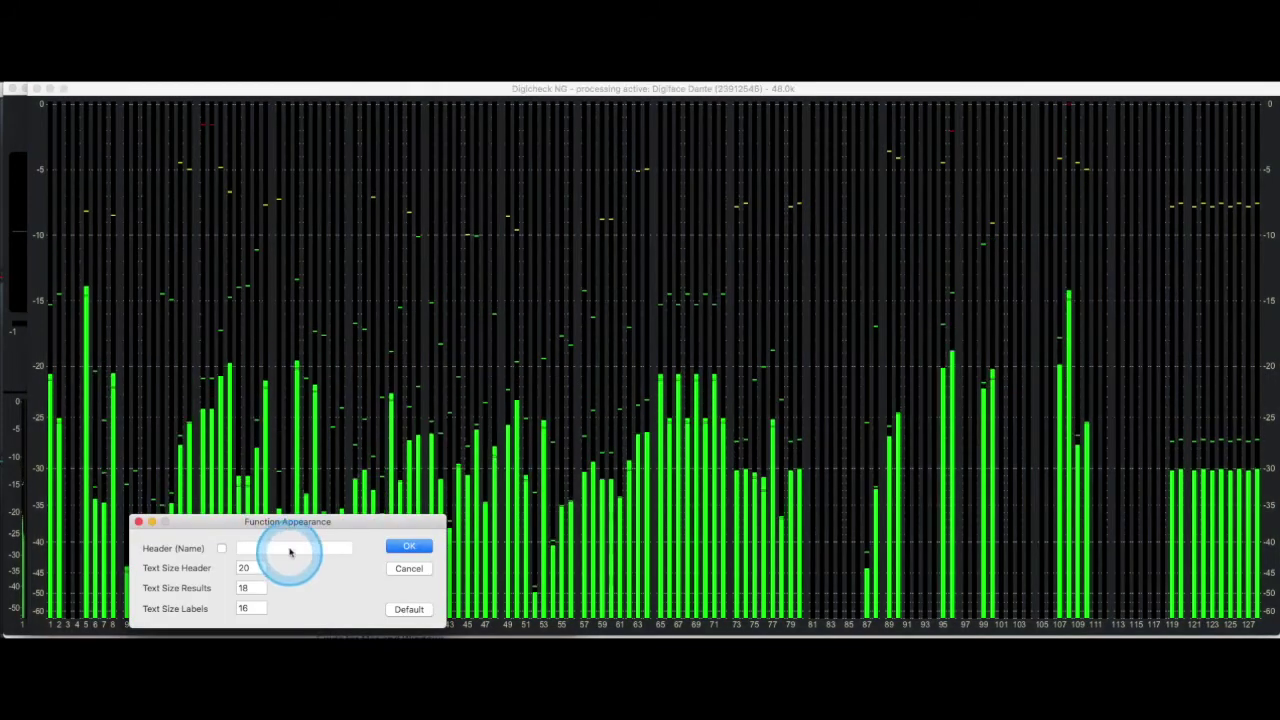
drag(287, 528, 478, 362)
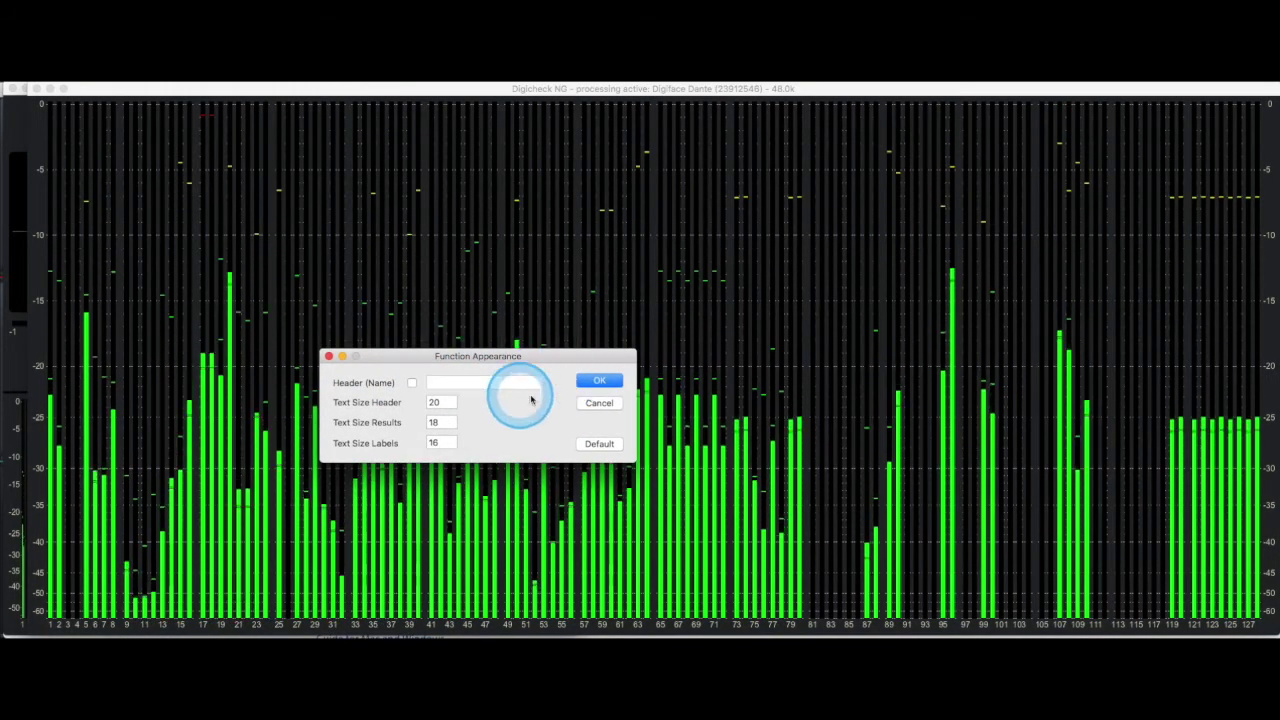
click(600, 402)
Narrow the multichannel meter window to uncover the four-meter window, and widen that window across almost the whole screen
drag(34, 134, 584, 139)
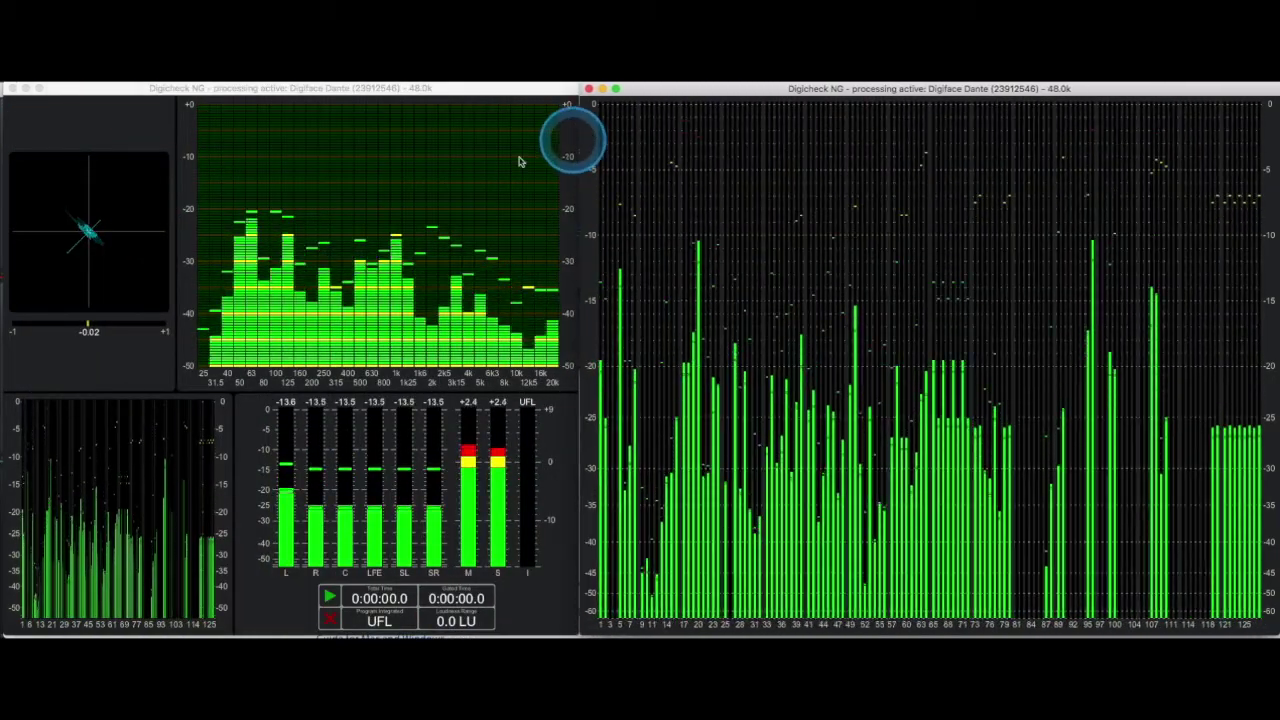
click(446, 100)
drag(576, 472, 1212, 449)
click(243, 297)
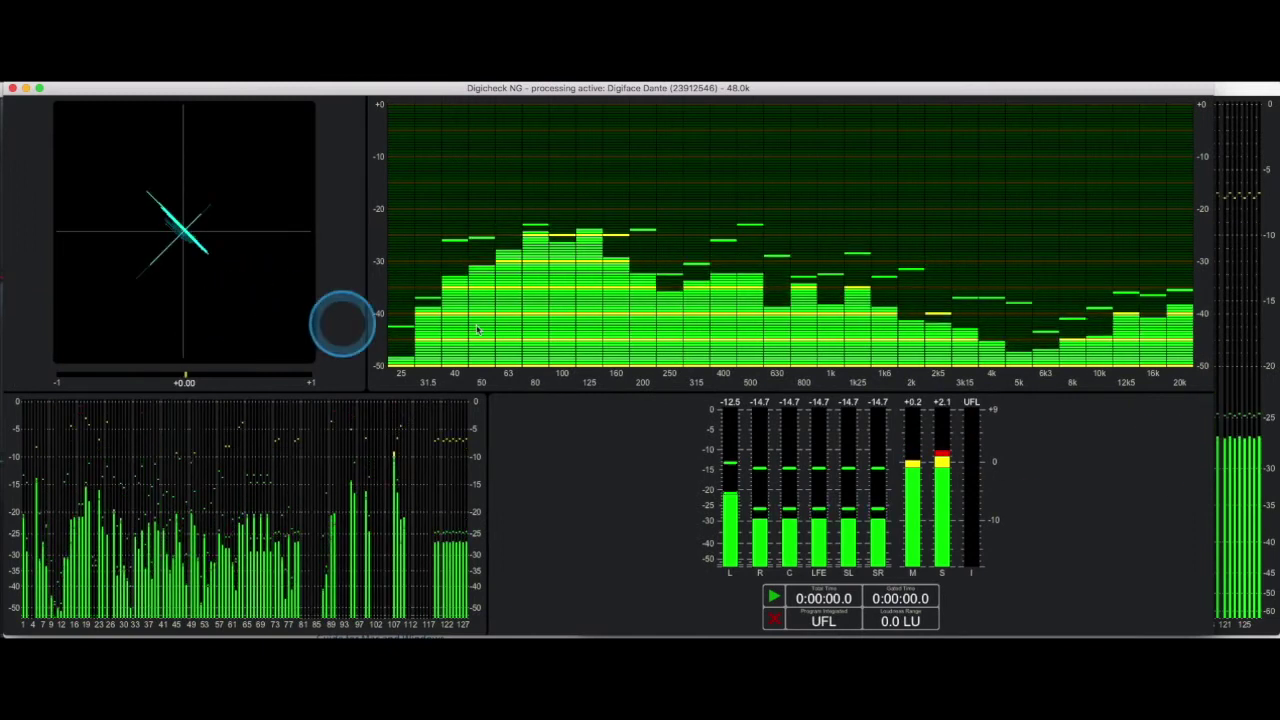
Change the R128 loudness meter pane to Multichannel Level Meter and the existing multichannel pane to Two Channel Level Meter
right_click(610, 468)
mouse_move(610, 468)
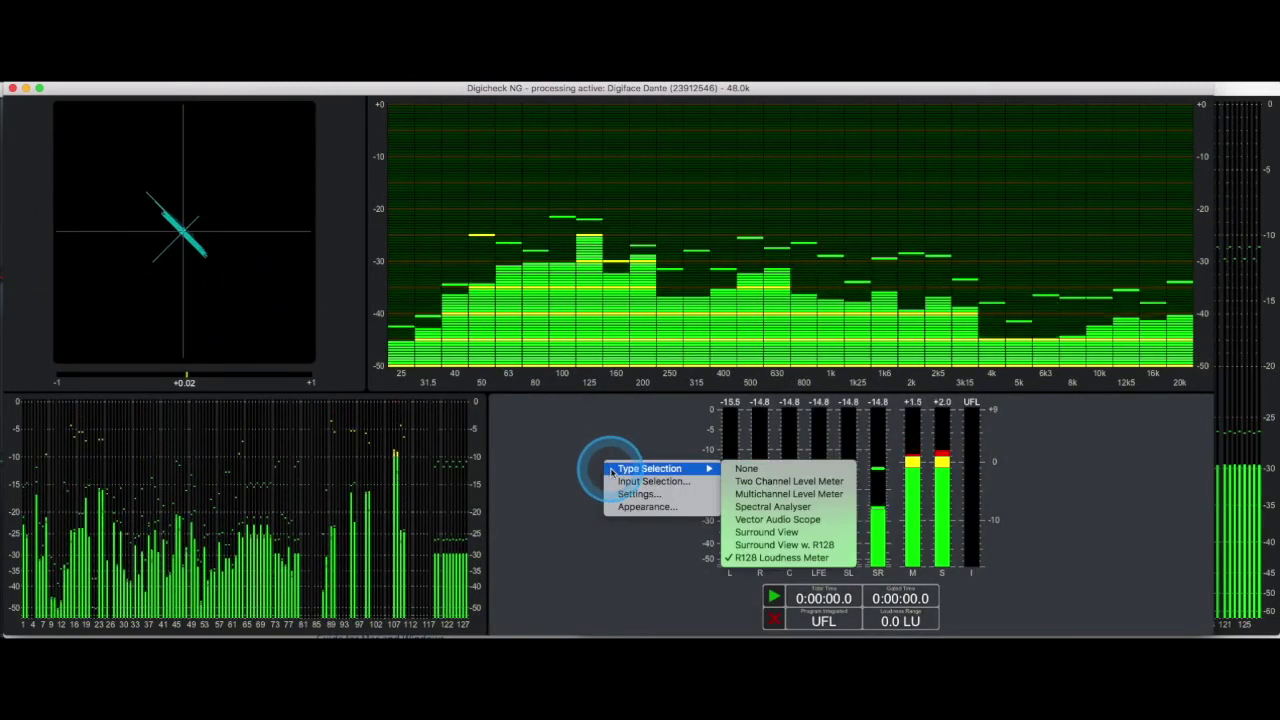
click(800, 495)
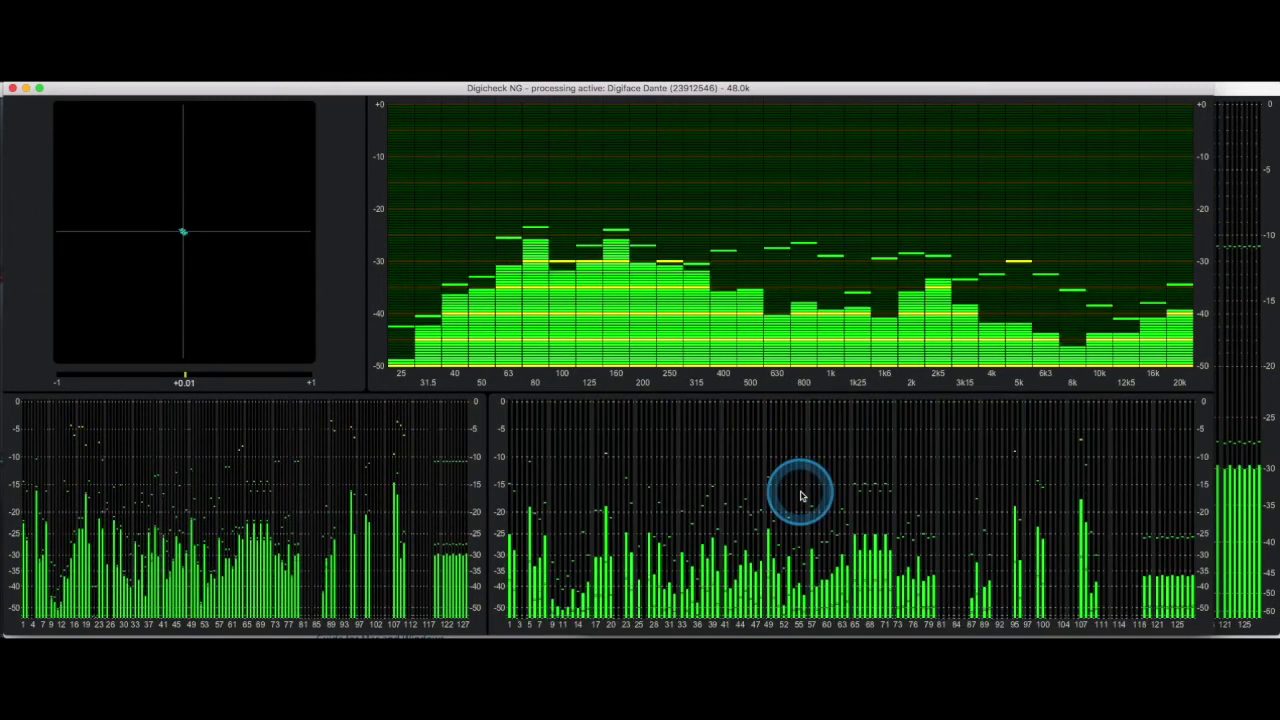
right_click(366, 437)
mouse_move(372, 441)
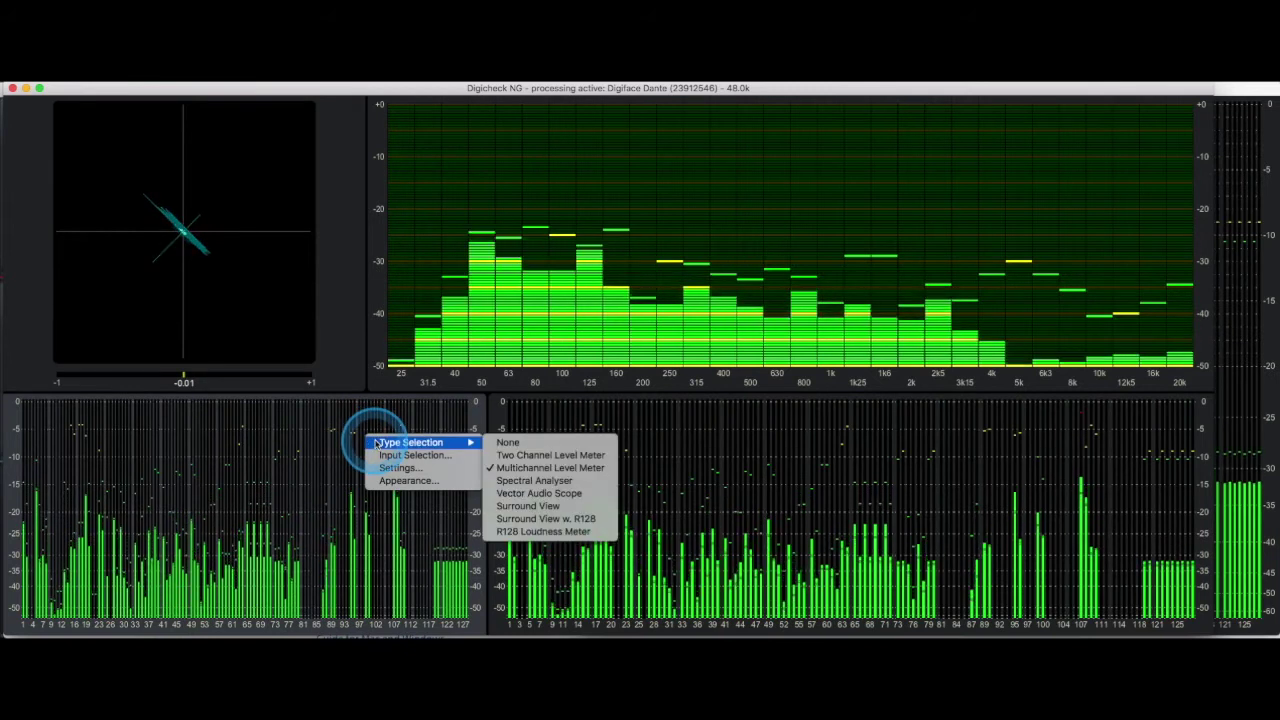
click(510, 455)
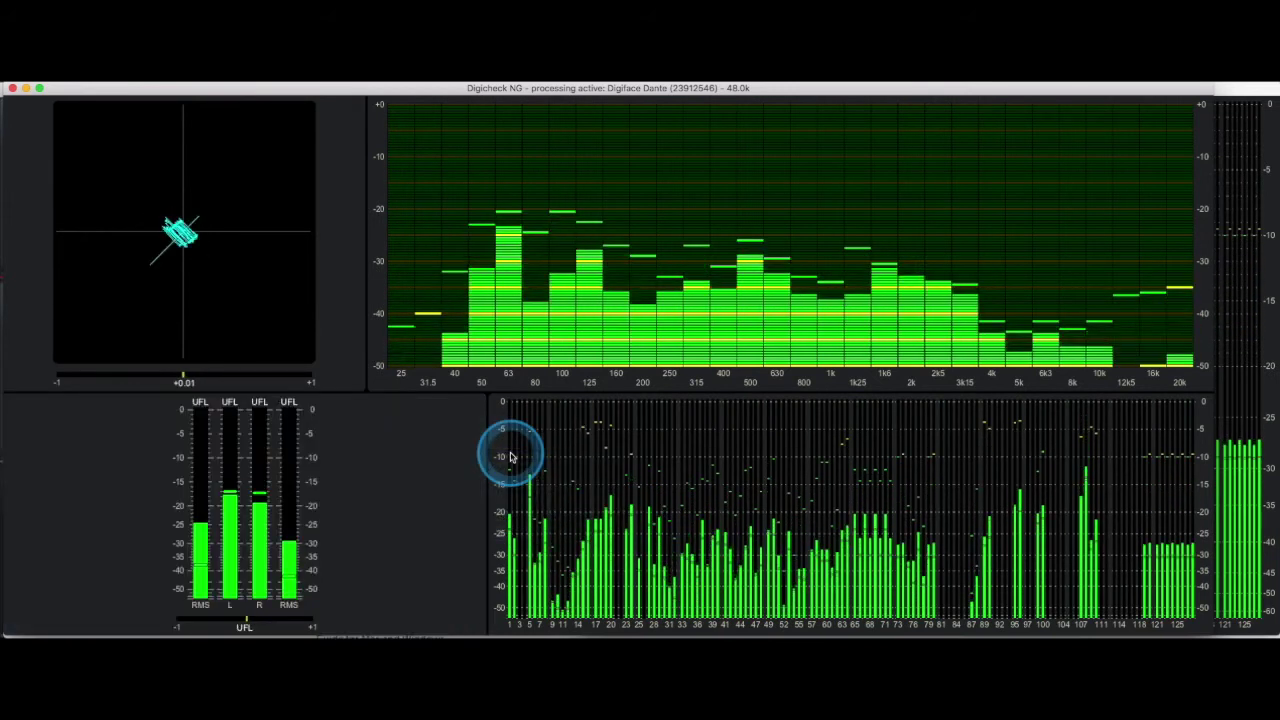
Replace the vector audio scope in the four-meter window with Surround View
right_click(329, 347)
mouse_move(336, 356)
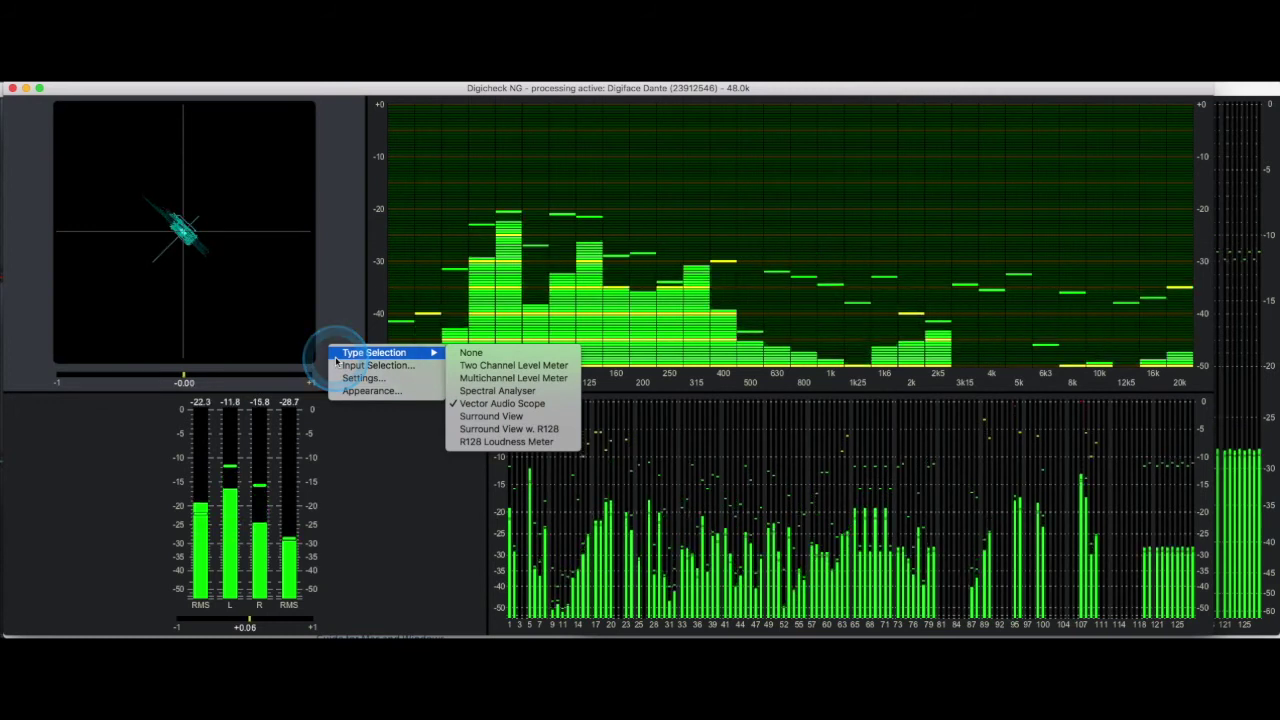
click(497, 418)
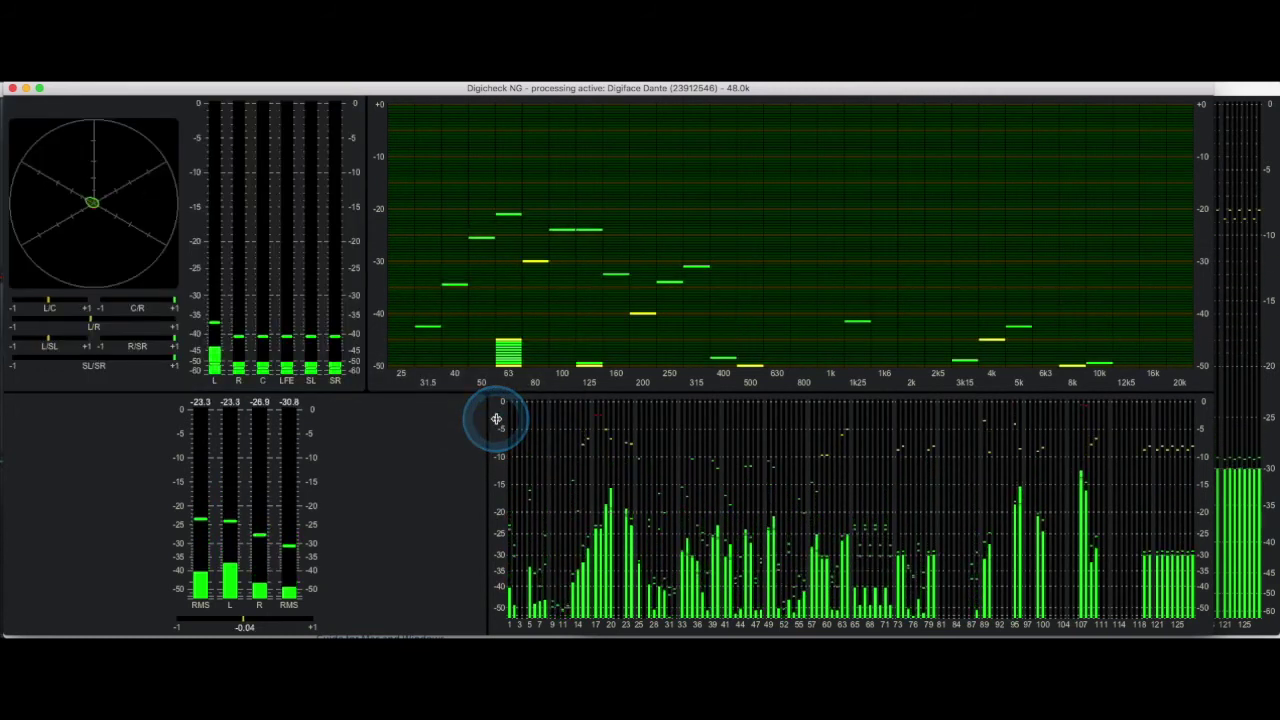